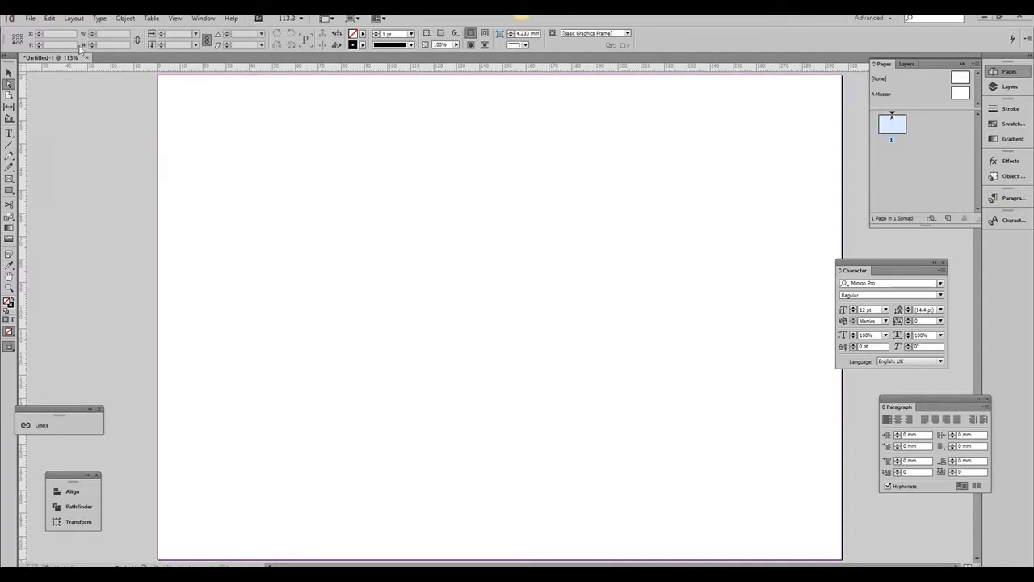
- Load all nine pictures from the Yorkshire images folder for placing in the document
{"action": "left_click", "coordinate": [31, 19]}
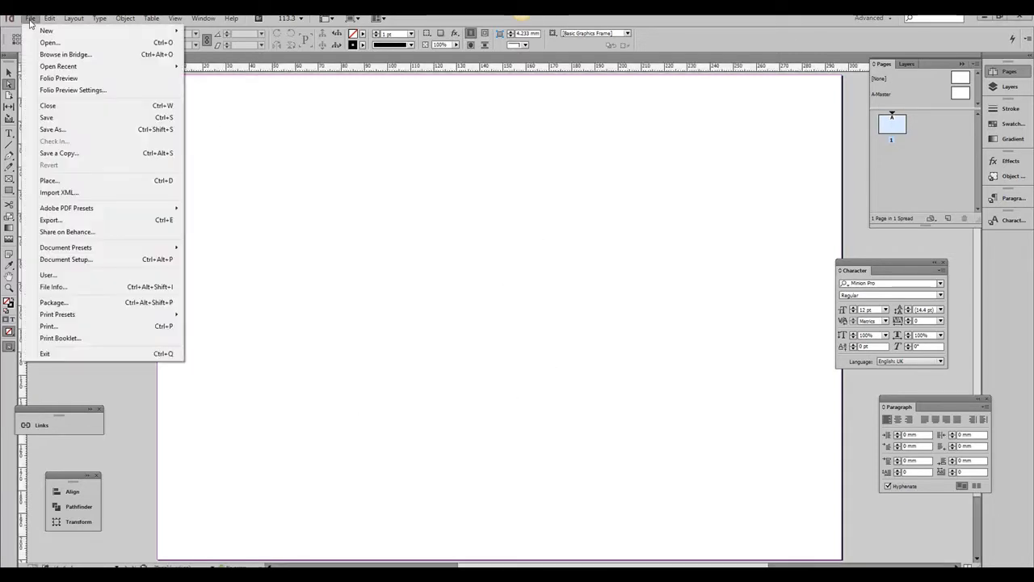
{"action": "left_click", "coordinate": [51, 183]}
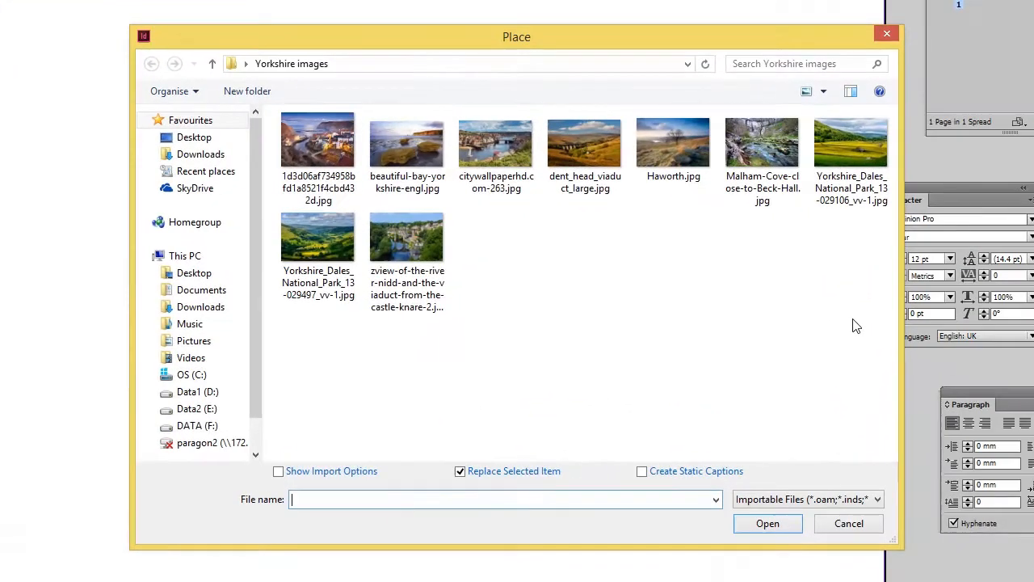
{"action": "left_click_drag", "start_coordinate": [820, 353], "coordinate": [779, 313]}
{"action": "left_click_drag", "start_coordinate": [791, 264], "coordinate": [303, 138]}
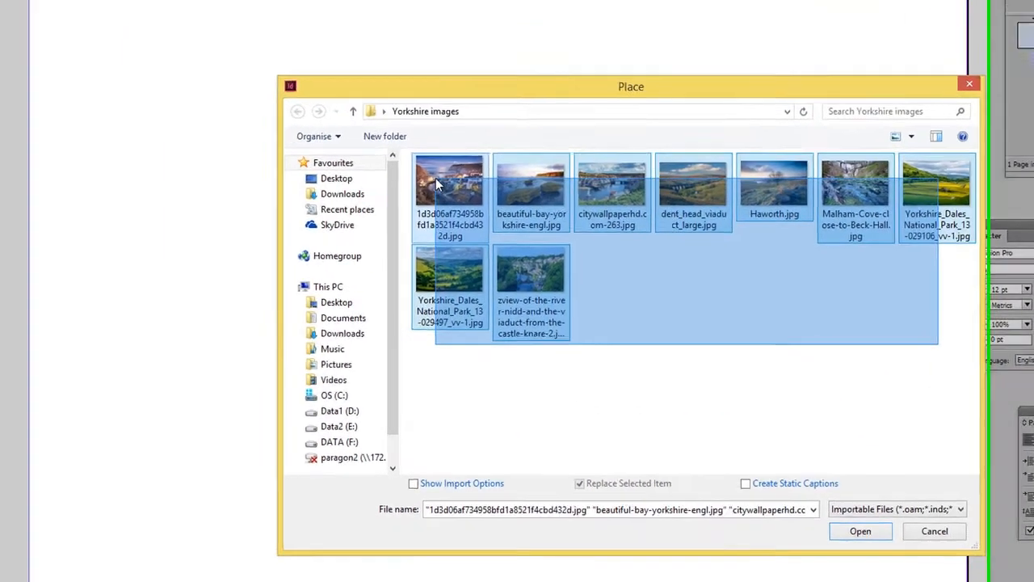
{"action": "left_click_drag", "start_coordinate": [436, 178], "coordinate": [435, 179]}
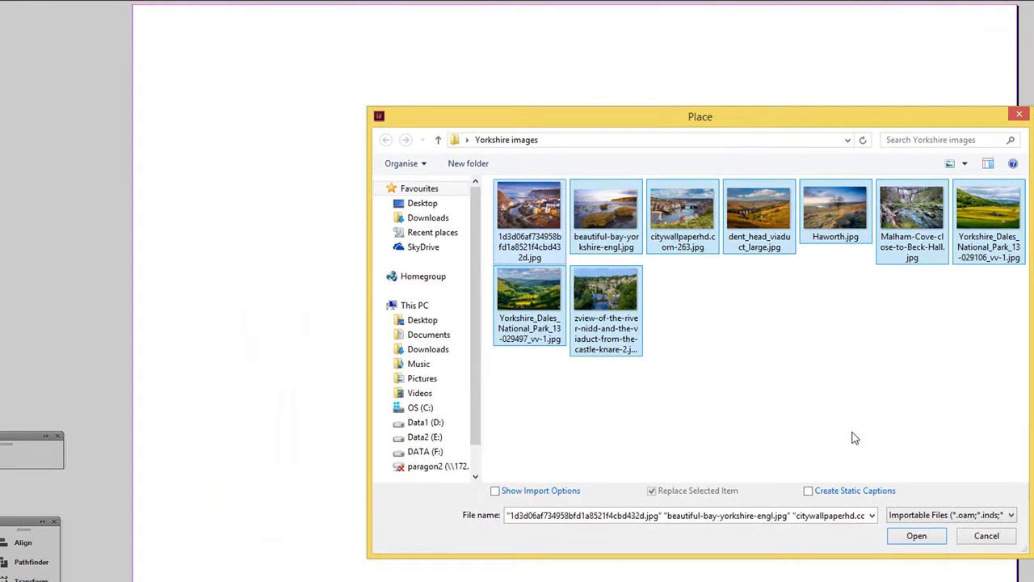
{"action": "left_click", "coordinate": [918, 538]}
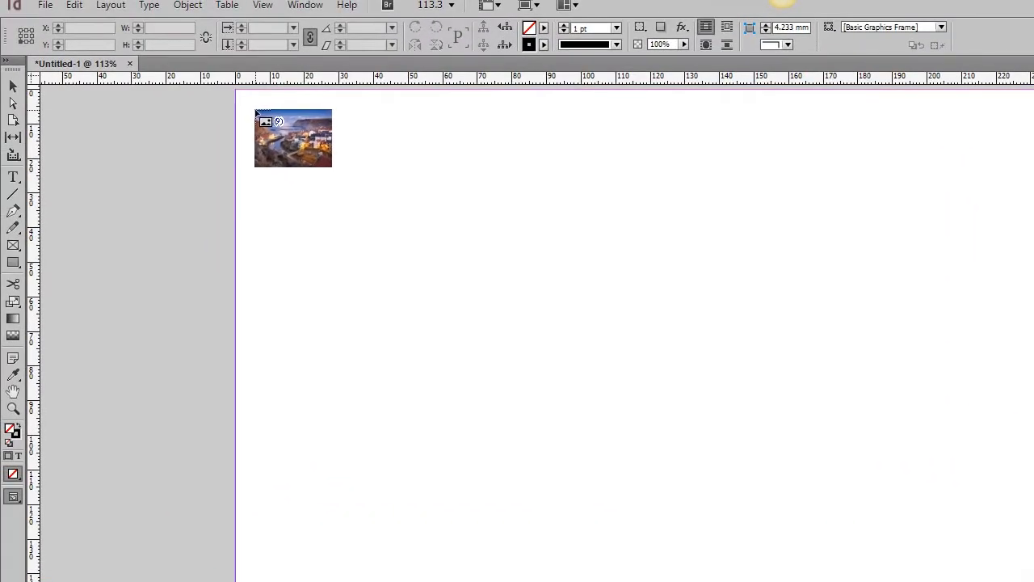
- Draw a placement grid of three rows and three columns across the landscape page, about 277 mm by 193.5 mm
{"action": "left_click_drag", "start_coordinate": [255, 110], "coordinate": [255, 110]}
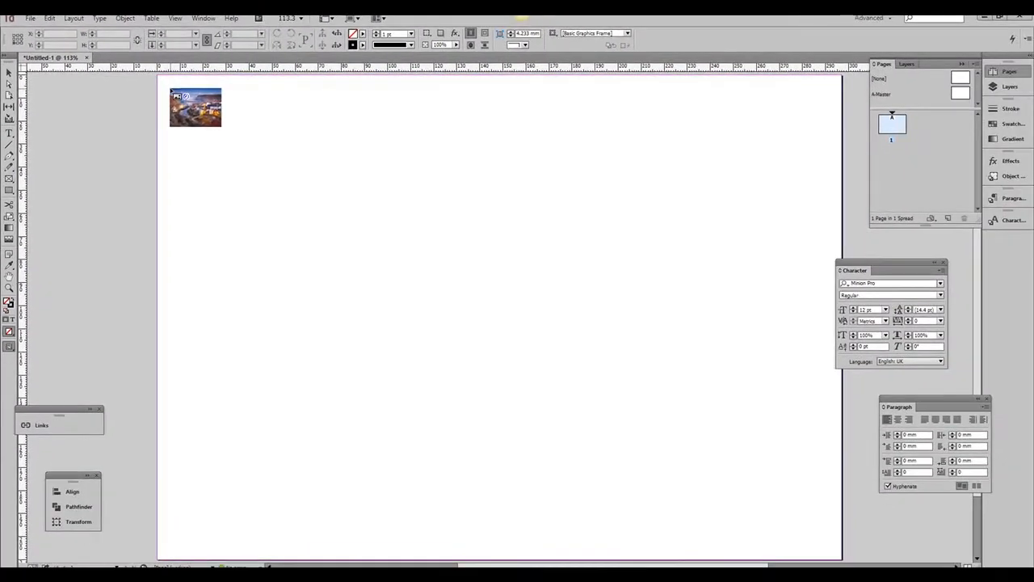
{"action": "left_click_drag", "start_coordinate": [169, 89], "coordinate": [751, 516]}
{"action": "key", "text": "Up"}
{"action": "key", "text": "Up"}
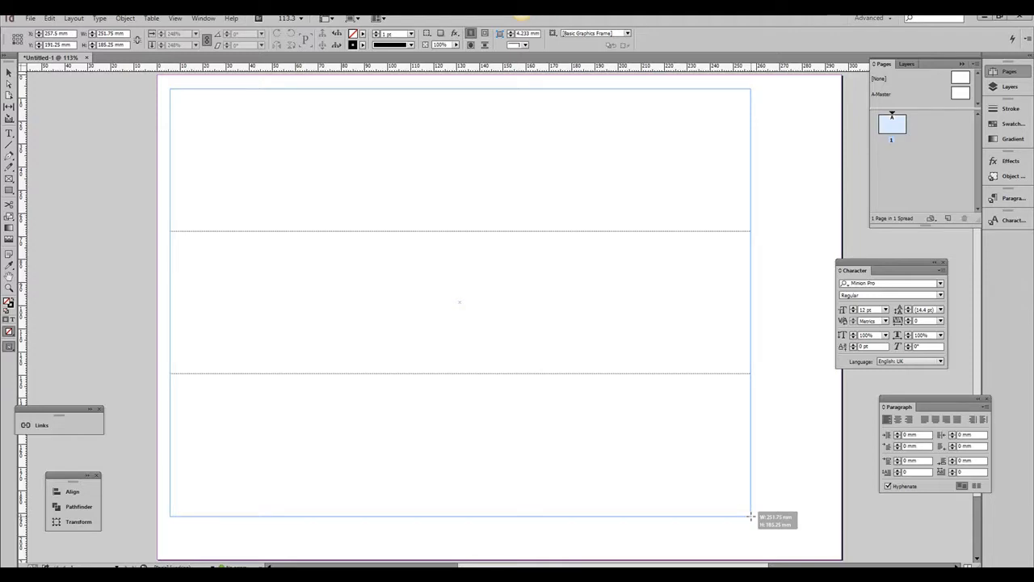
{"action": "left_click_drag", "start_coordinate": [750, 516], "coordinate": [807, 535]}
{"action": "key", "text": "Right"}
{"action": "key", "text": "Right"}
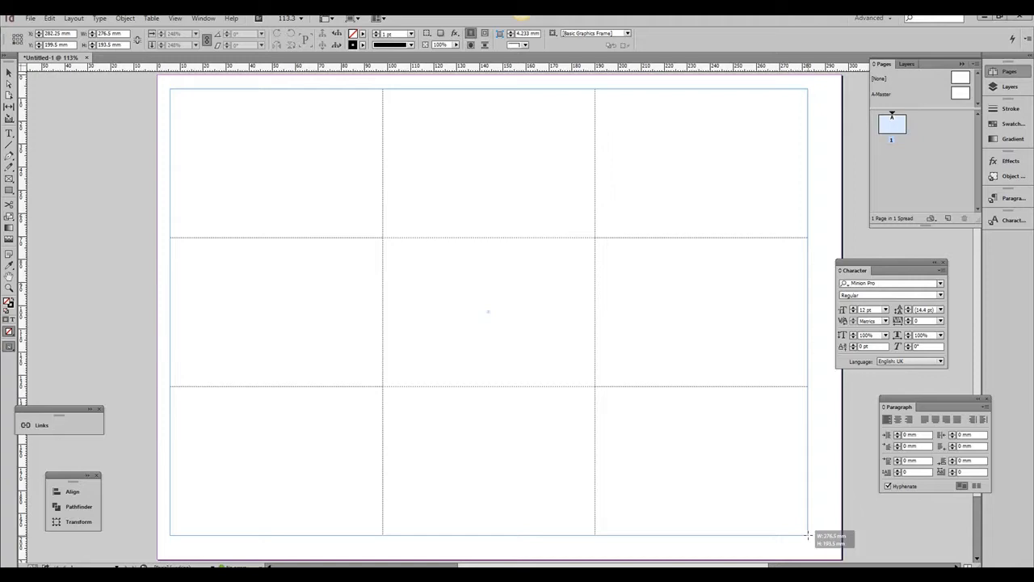
{"action": "left_click_drag", "start_coordinate": [807, 535], "coordinate": [808, 535]}
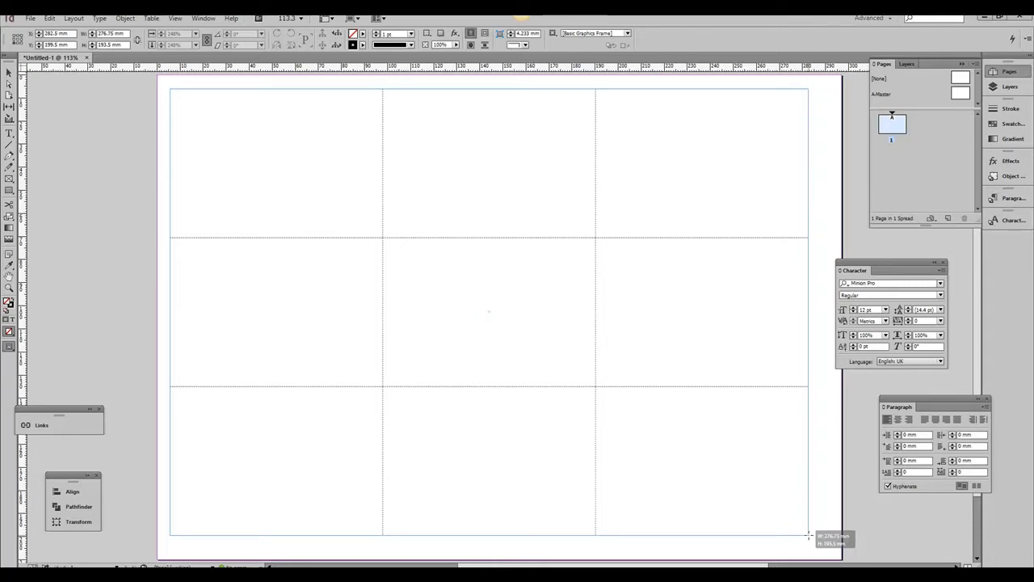
- Widen the gutters between the rows and columns of the placement grid to narrow, roughly equal gaps
{"action": "left_click_drag", "start_coordinate": [808, 535], "coordinate": [809, 535]}
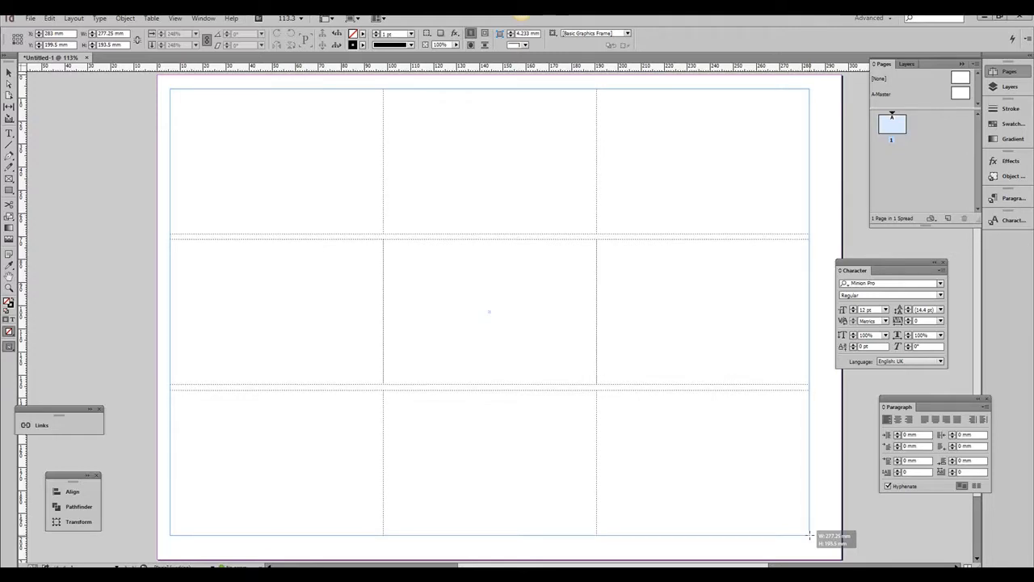
{"action": "left_click_drag", "start_coordinate": [809, 535], "coordinate": [809, 535]}
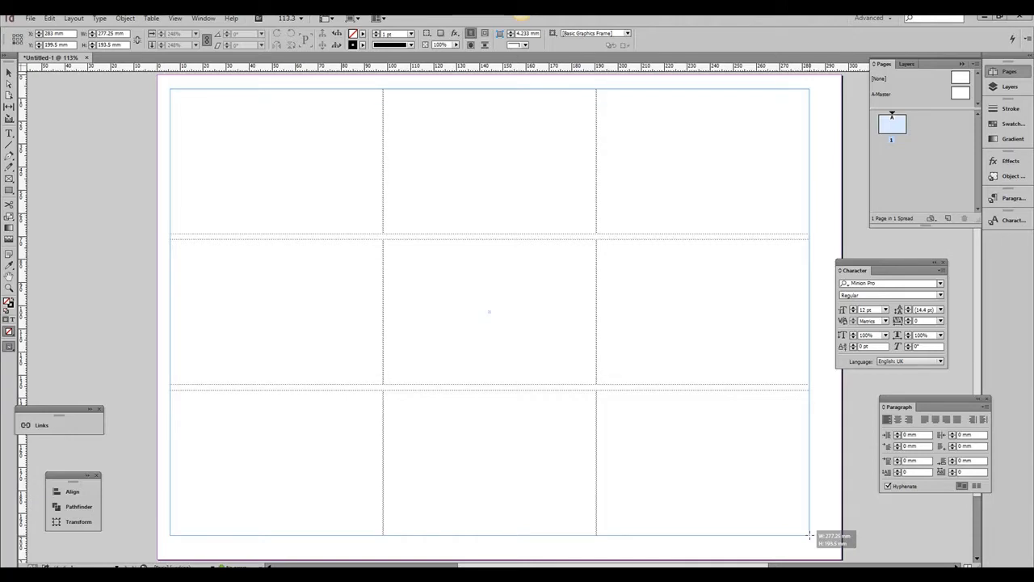
{"action": "key", "text": "ctrl+Right"}
{"action": "key", "text": "ctrl+Right"}
{"action": "key", "text": "ctrl+Right"}
{"action": "key", "text": "ctrl+Right"}
{"action": "key", "text": "ctrl+Right"}
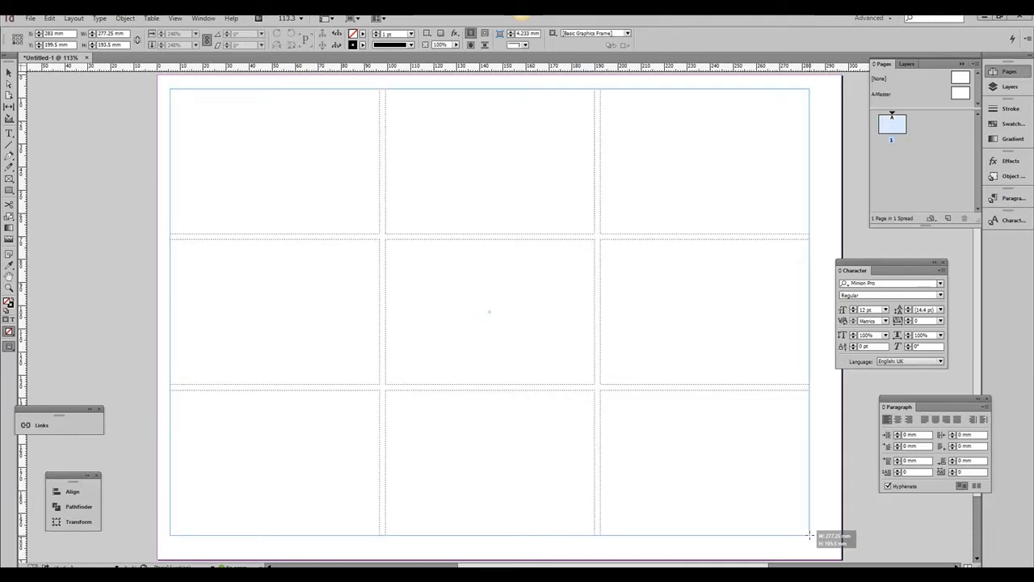
- Place the nine images into the grid and fill every frame proportionally
{"action": "left_click_drag", "start_coordinate": [809, 535], "coordinate": [809, 534]}
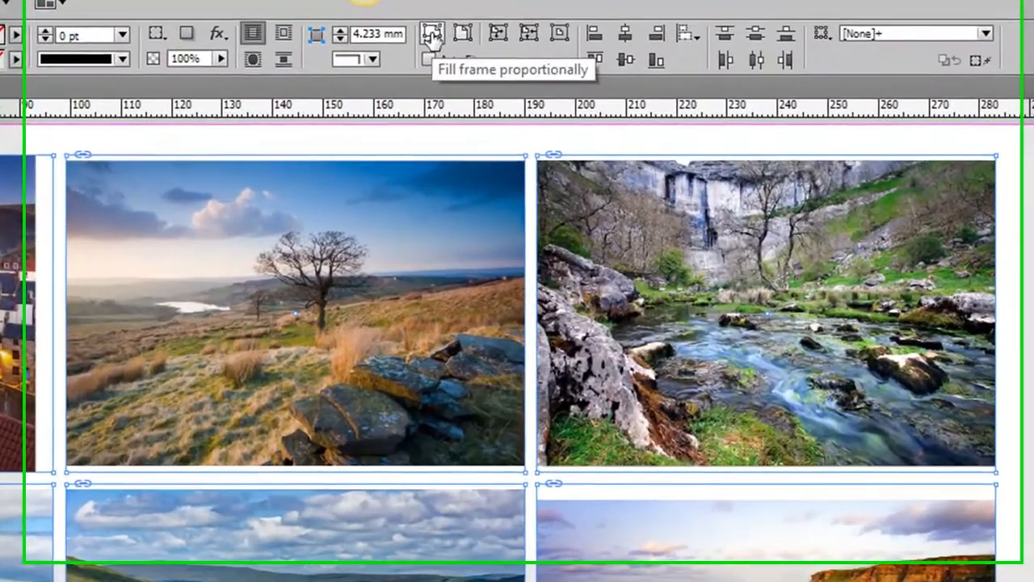
{"action": "left_click", "coordinate": [519, 33]}
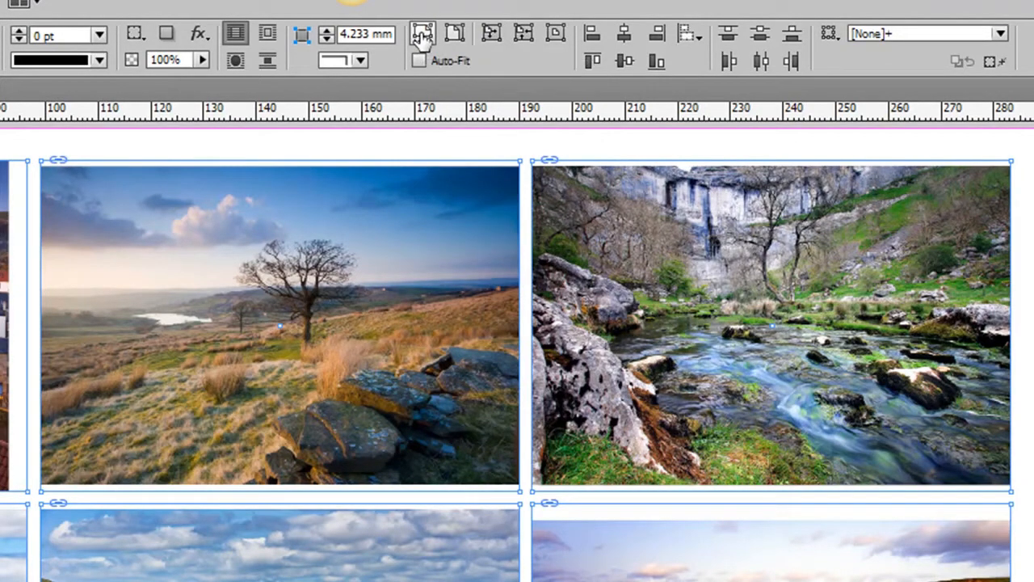
{"action": "left_click", "coordinate": [422, 34]}
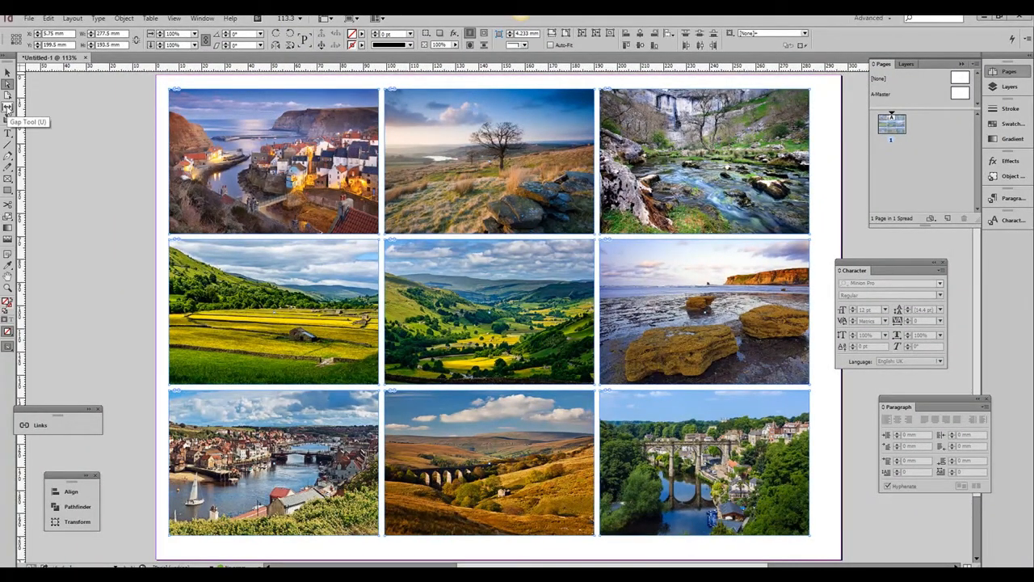
- Try moving the gap between the first and second image columns with the Gap tool, and undo the move
{"action": "left_click", "coordinate": [7, 108]}
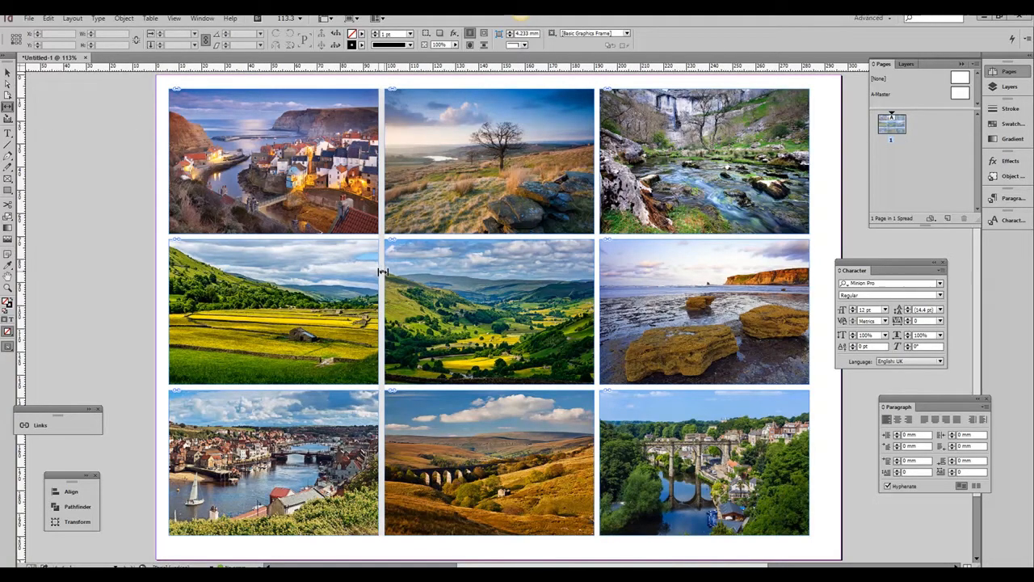
{"action": "left_click_drag", "start_coordinate": [381, 272], "coordinate": [460, 272]}
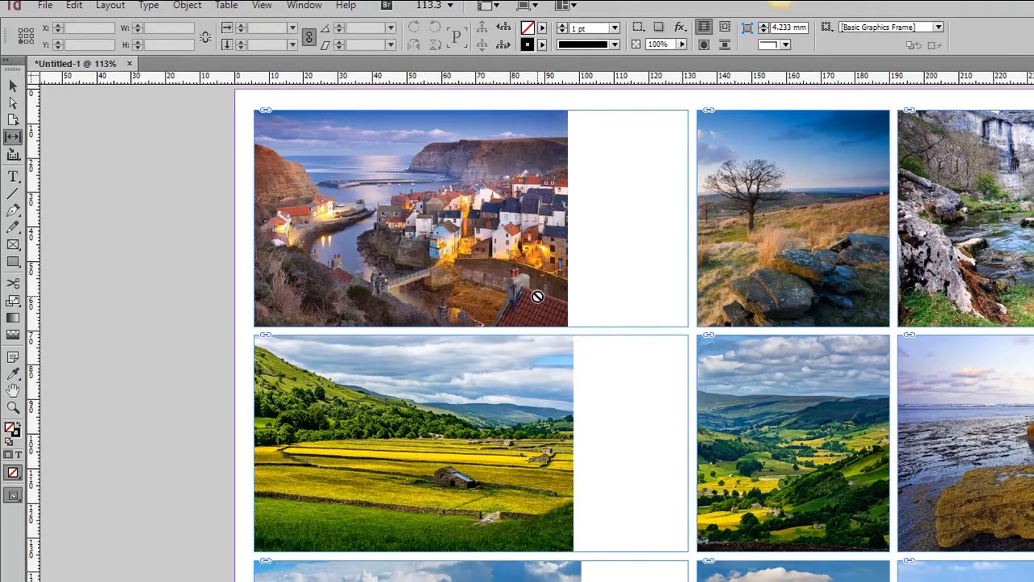
{"action": "key", "text": "ctrl+z"}
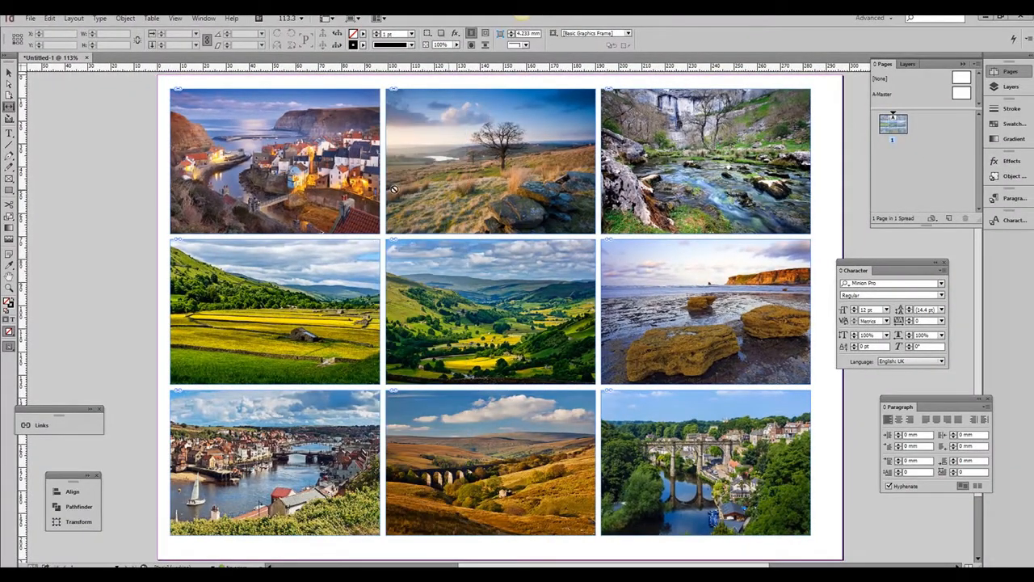
- Select all nine image frames, fill them proportionally and enable Auto-Fit
{"action": "left_click", "coordinate": [8, 72]}
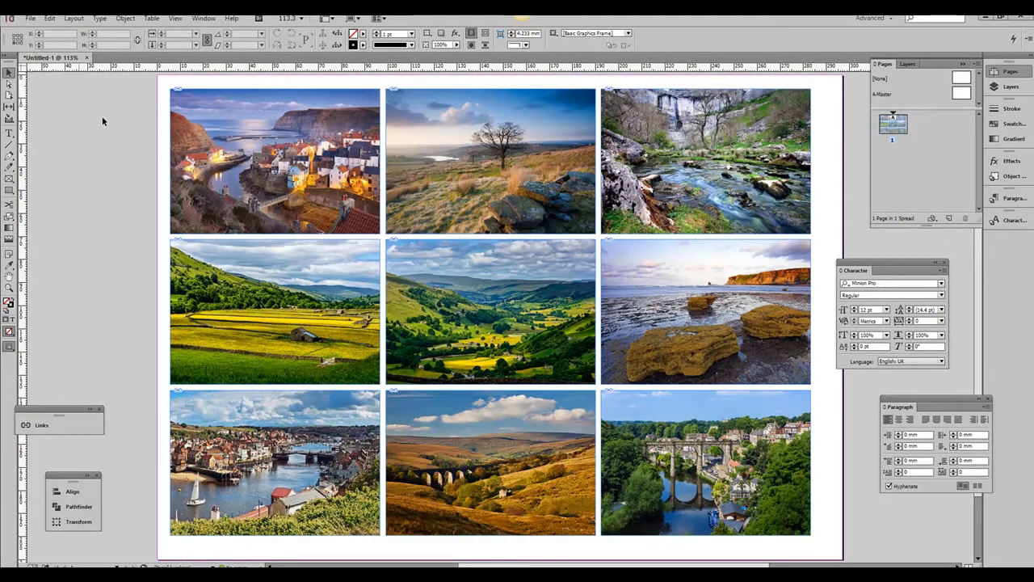
{"action": "key", "text": "ctrl+a"}
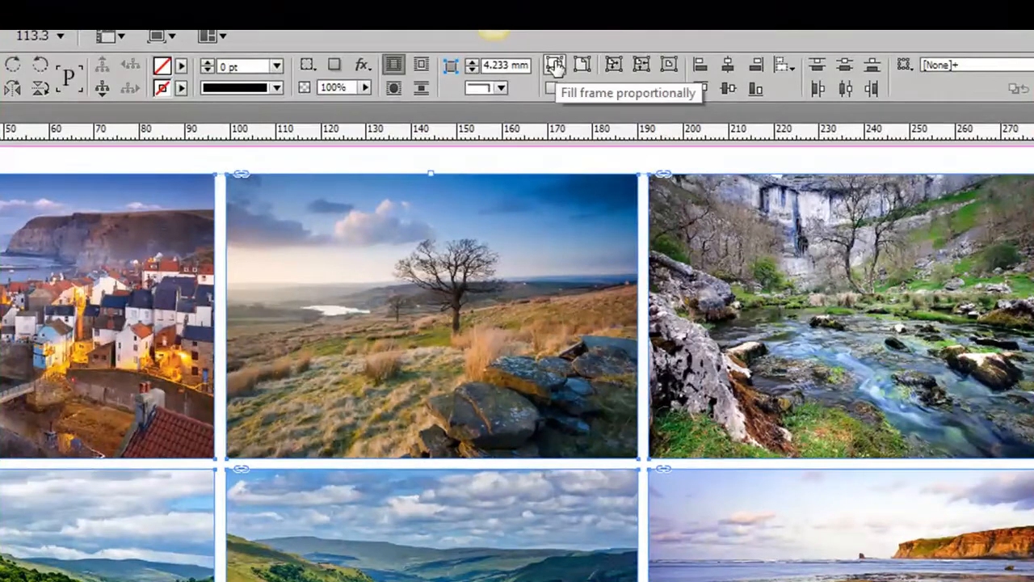
{"action": "left_click", "coordinate": [555, 69]}
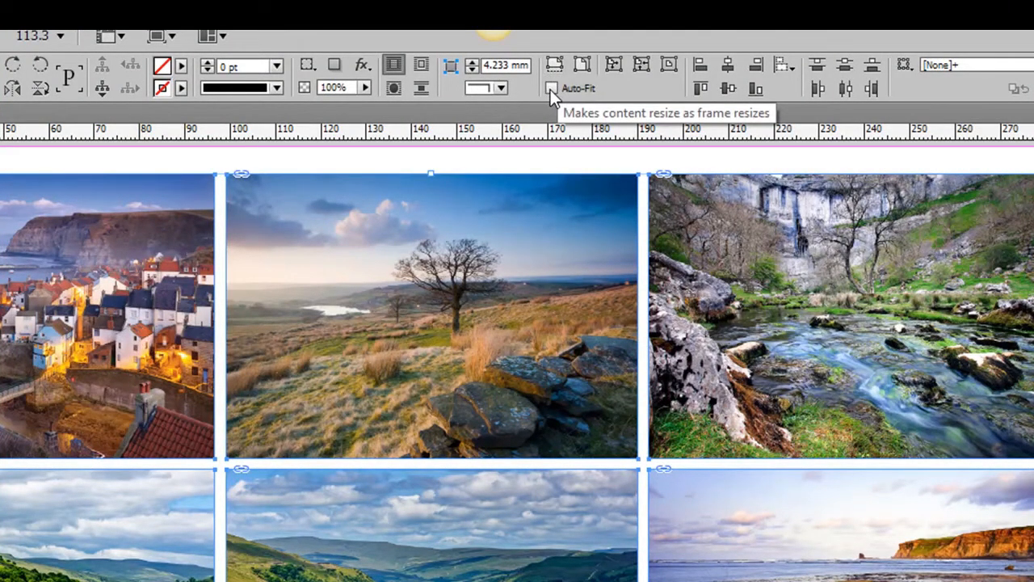
{"action": "left_click", "coordinate": [550, 88]}
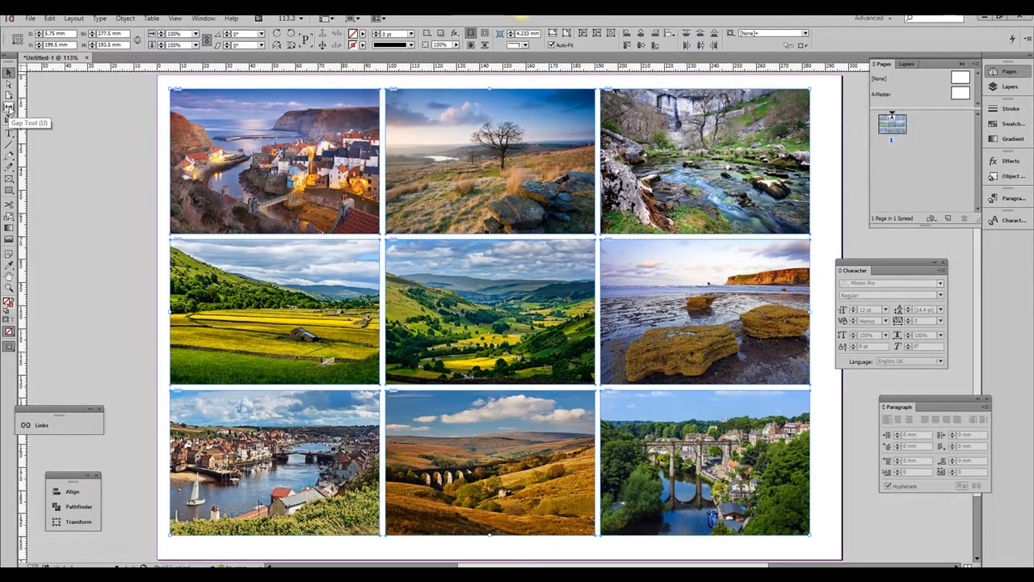
- With the Gap tool, shift the first column gap to widen the first column and the upper row gap to heighten the top row
{"action": "left_click", "coordinate": [8, 108]}
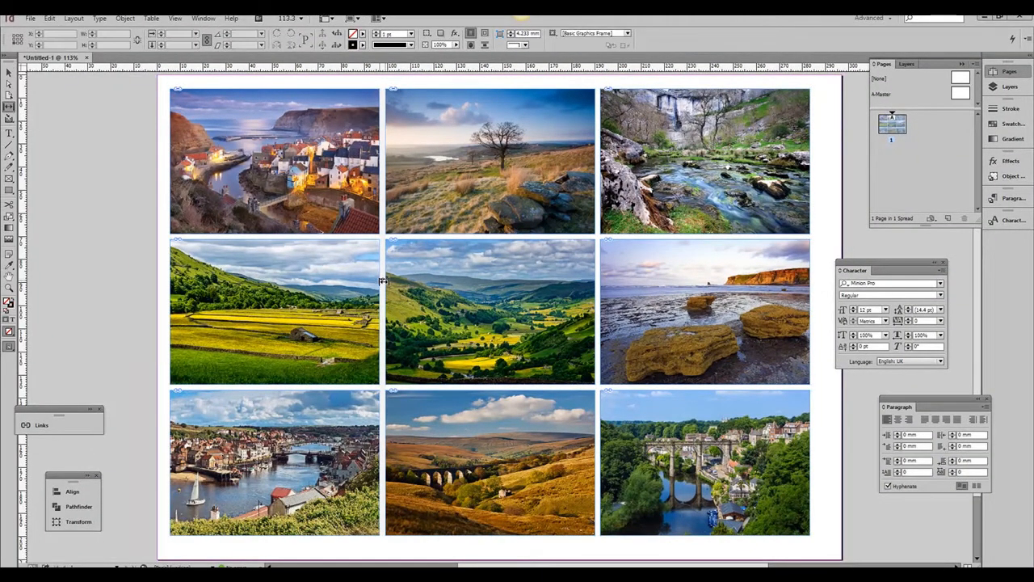
{"action": "left_click_drag", "start_coordinate": [382, 282], "coordinate": [457, 284]}
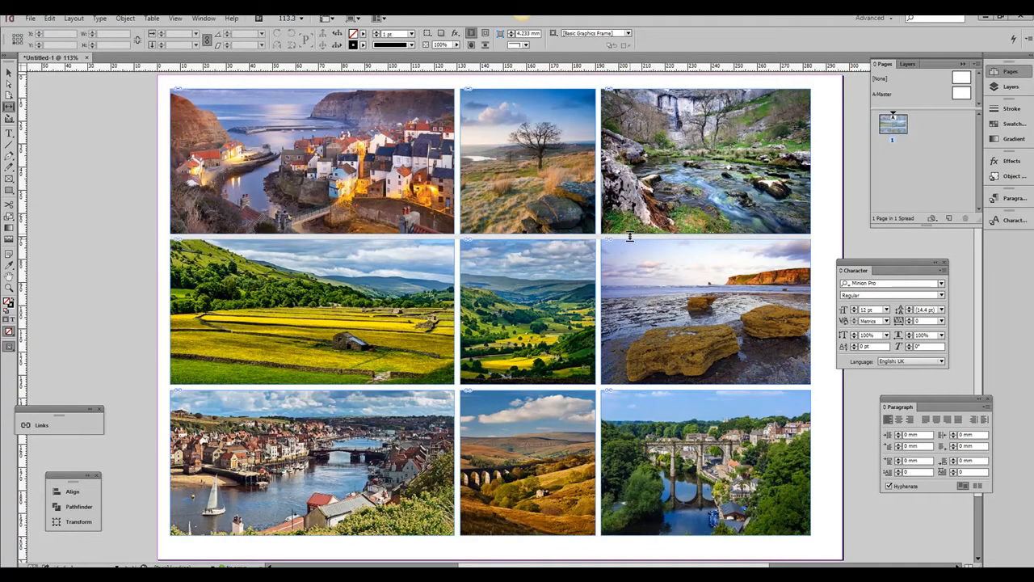
{"action": "left_click_drag", "start_coordinate": [631, 235], "coordinate": [641, 275]}
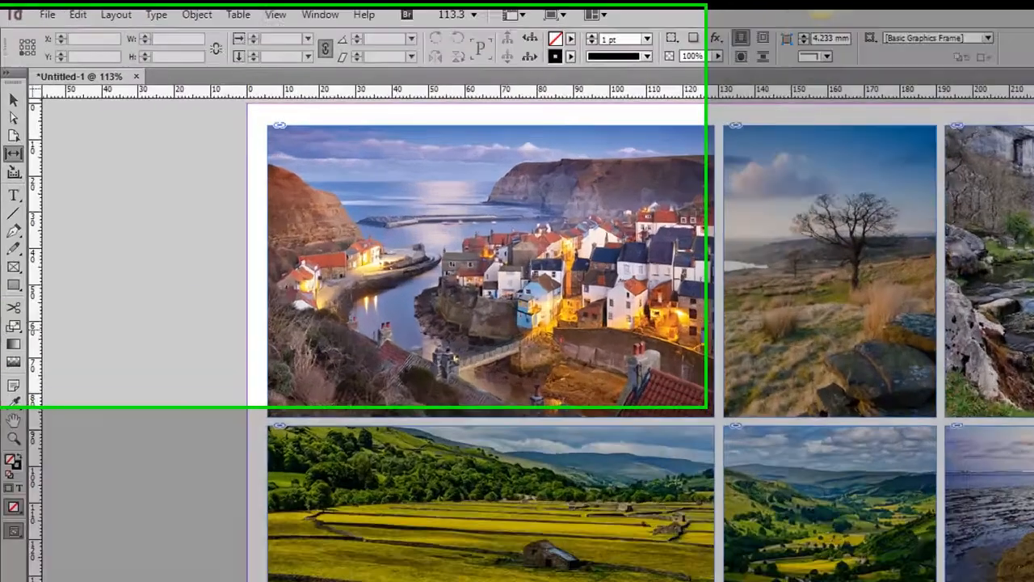
- Add a second page to the document and change it to portrait orientation with the Page tool
{"action": "left_click", "coordinate": [949, 220]}
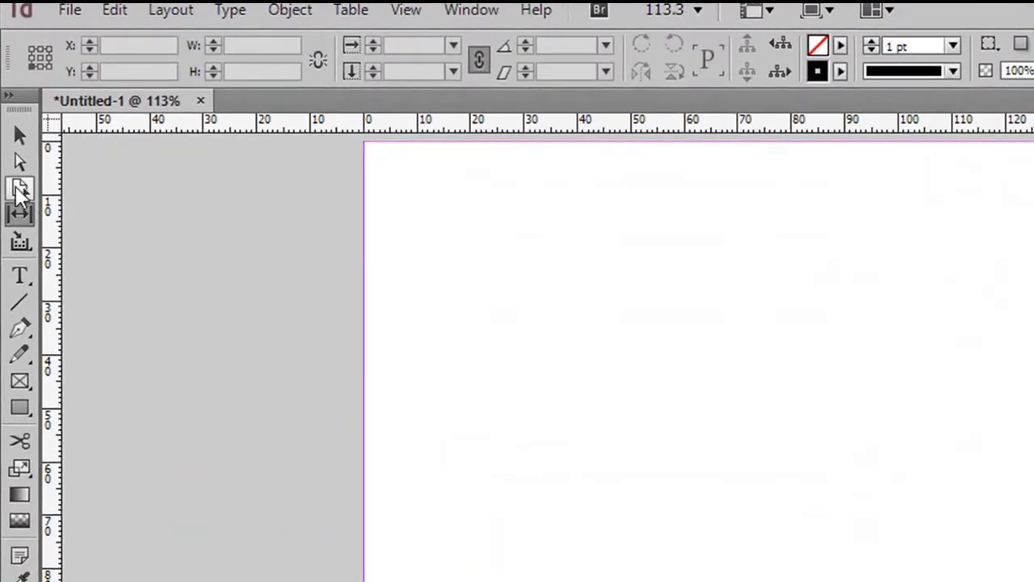
{"action": "left_click", "coordinate": [19, 185]}
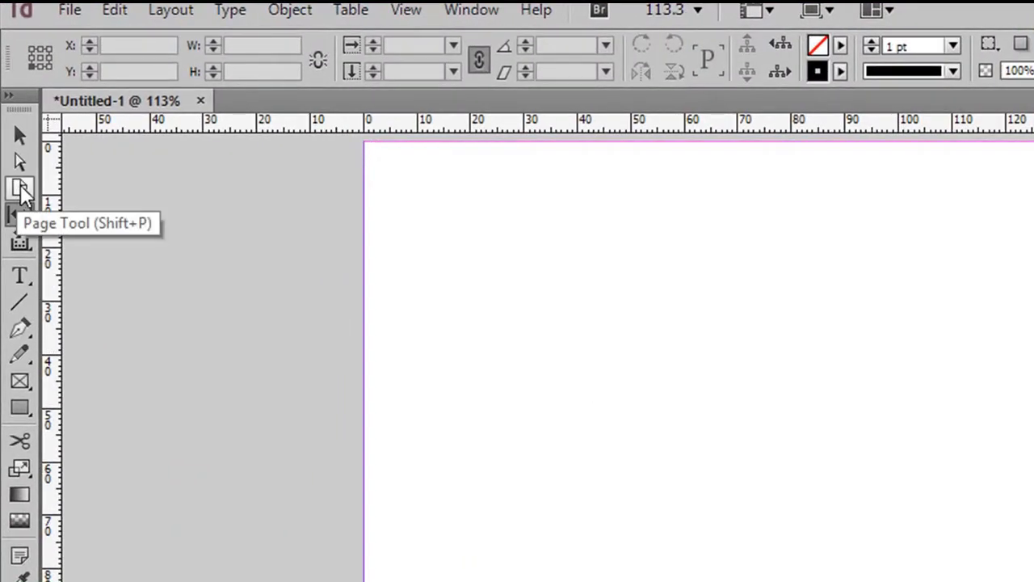
{"action": "left_click", "coordinate": [21, 187]}
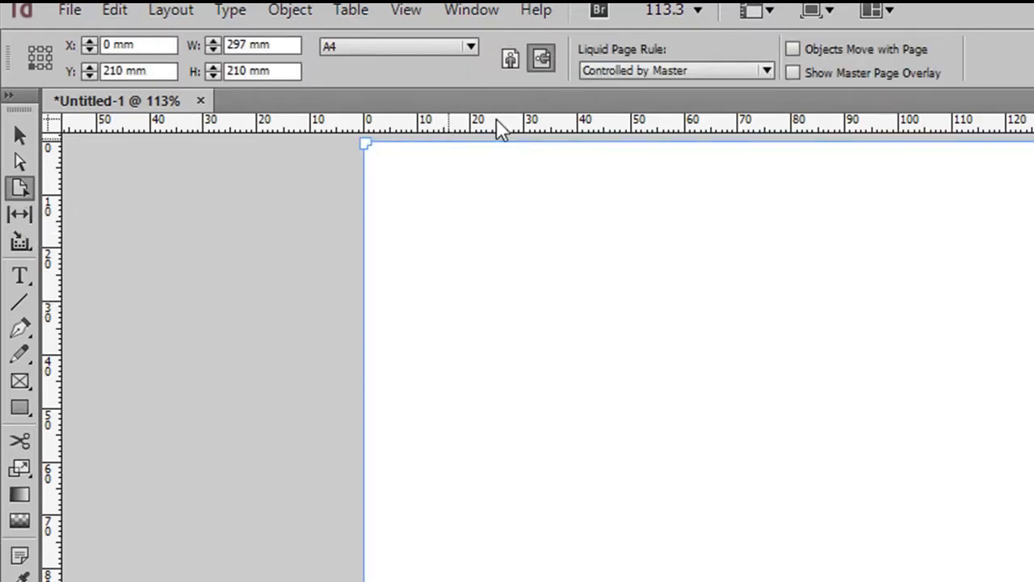
{"action": "left_click", "coordinate": [510, 61]}
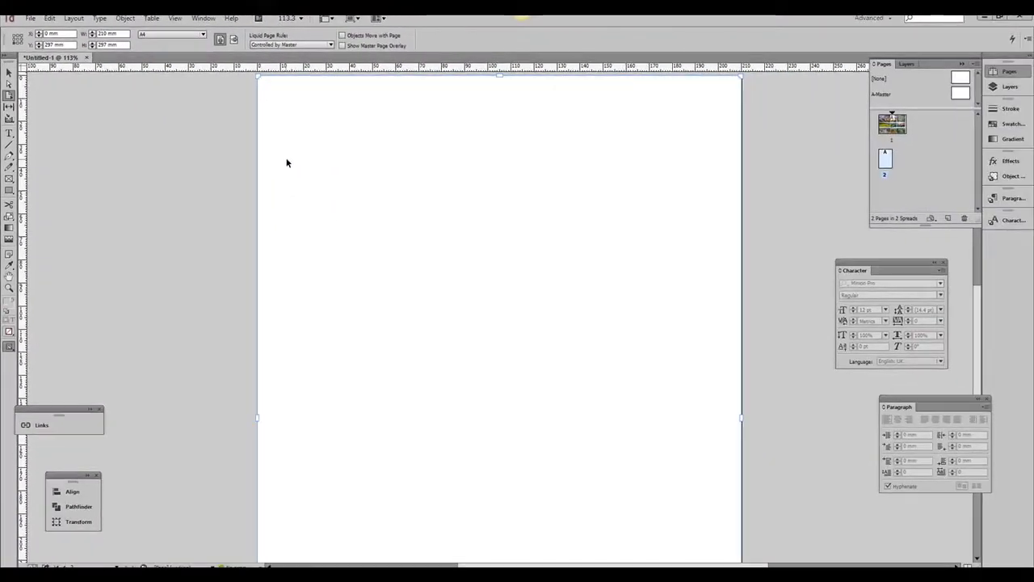
- Load all nine pictures from the Yorkshire images folder for placing on the portrait page
{"action": "key", "text": "ctrl+0"}
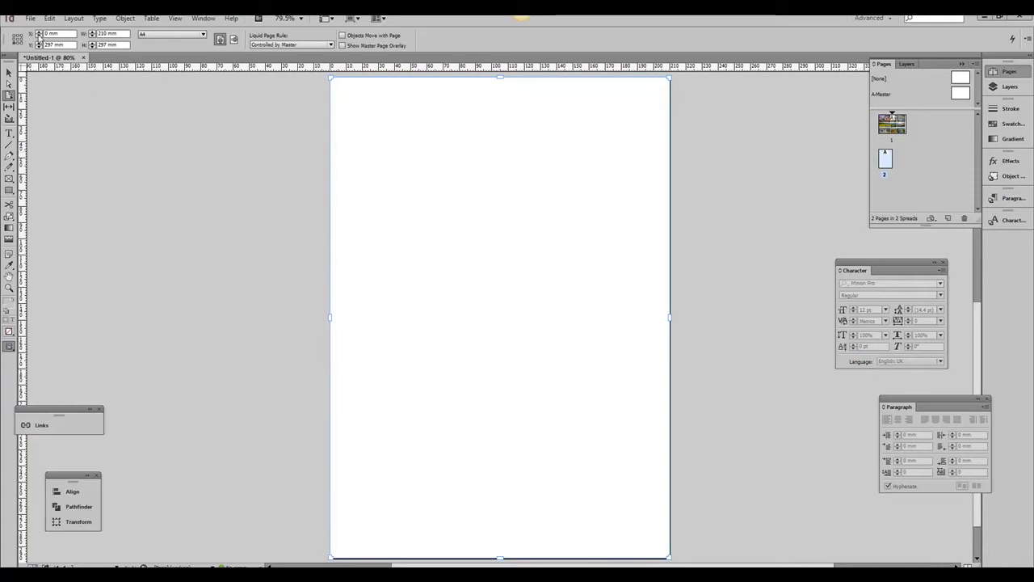
{"action": "left_click", "coordinate": [31, 19]}
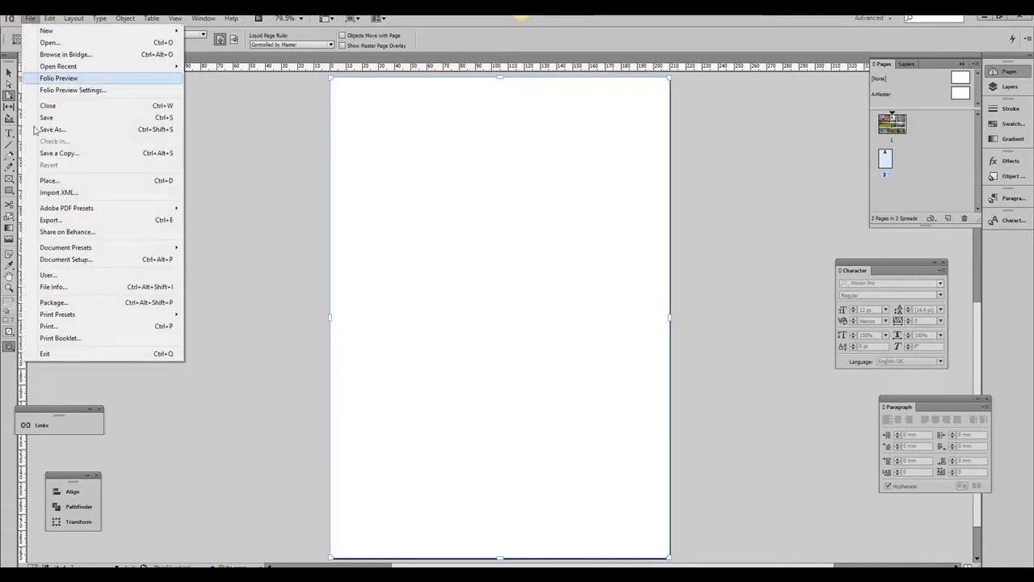
{"action": "left_click", "coordinate": [50, 181]}
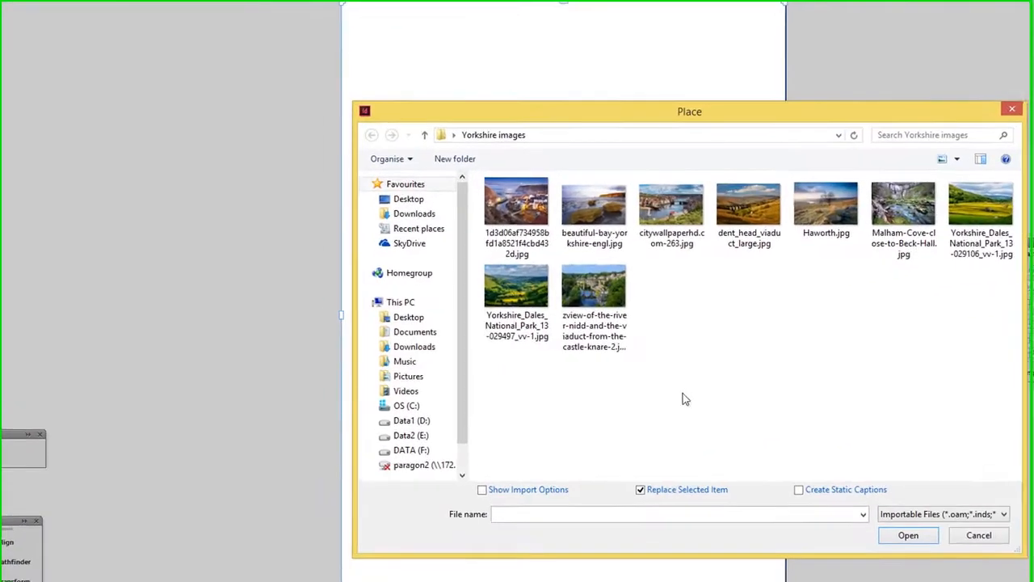
{"action": "left_click_drag", "start_coordinate": [515, 390], "coordinate": [996, 202]}
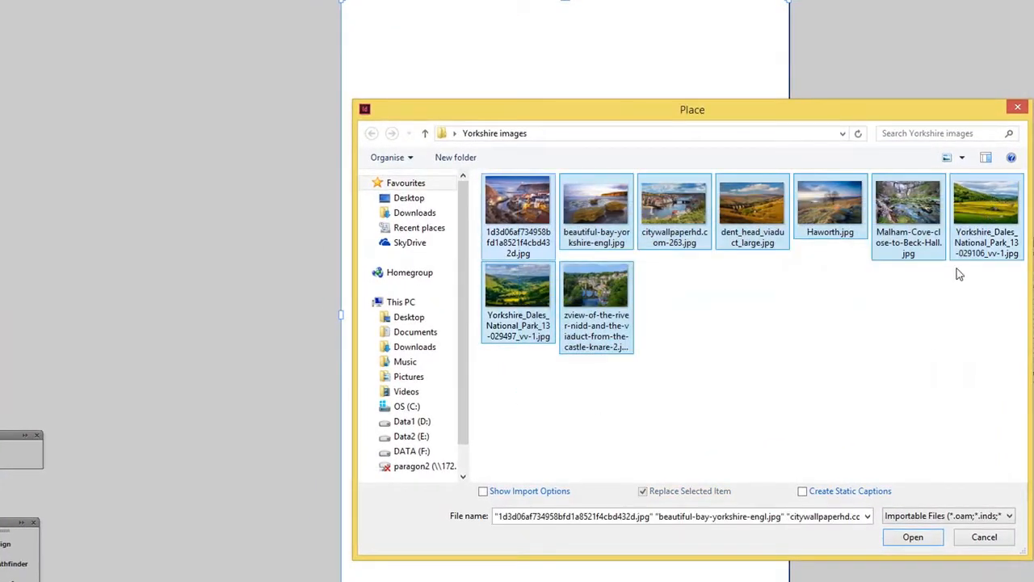
{"action": "left_click", "coordinate": [913, 538]}
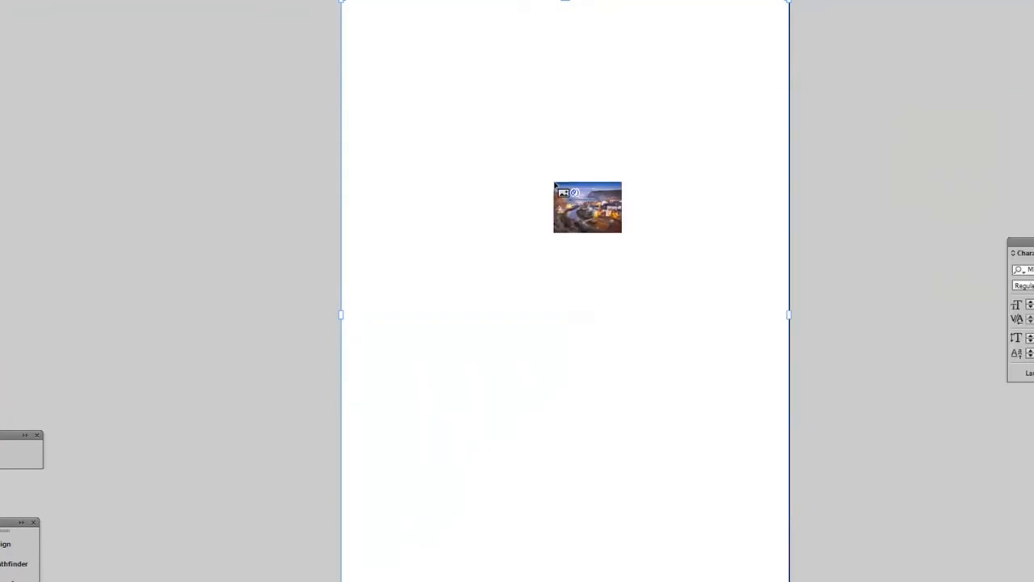
- Draw a placement area about 196 by 275 mm on the portrait page, divided into a grid of three rows and three columns
{"action": "left_click_drag", "start_coordinate": [353, 25], "coordinate": [692, 537]}
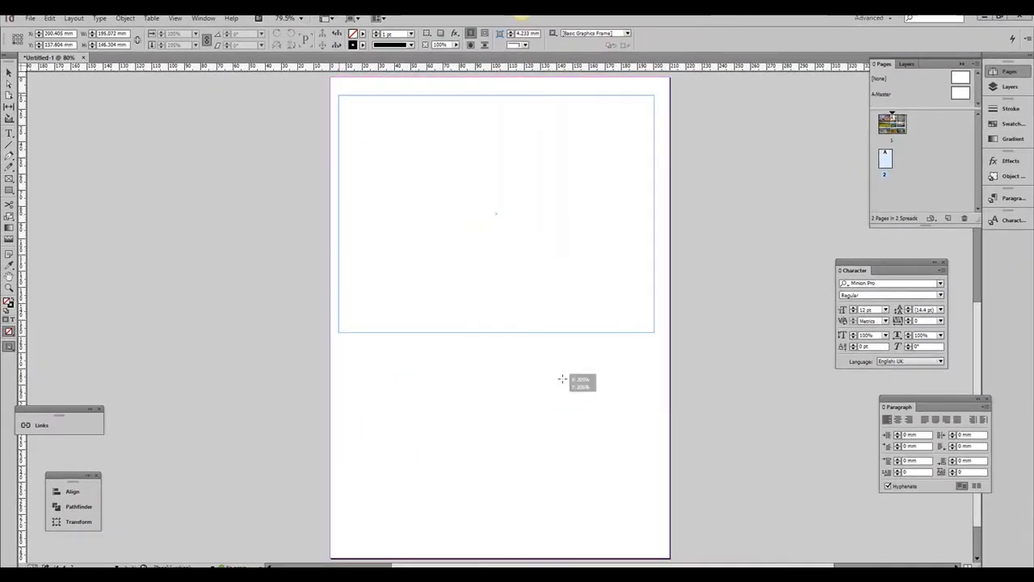
{"action": "left_click_drag", "start_coordinate": [625, 501], "coordinate": [656, 540]}
{"action": "key", "text": "Up"}
{"action": "key", "text": "Up"}
{"action": "key", "text": "Right"}
{"action": "key", "text": "Right"}
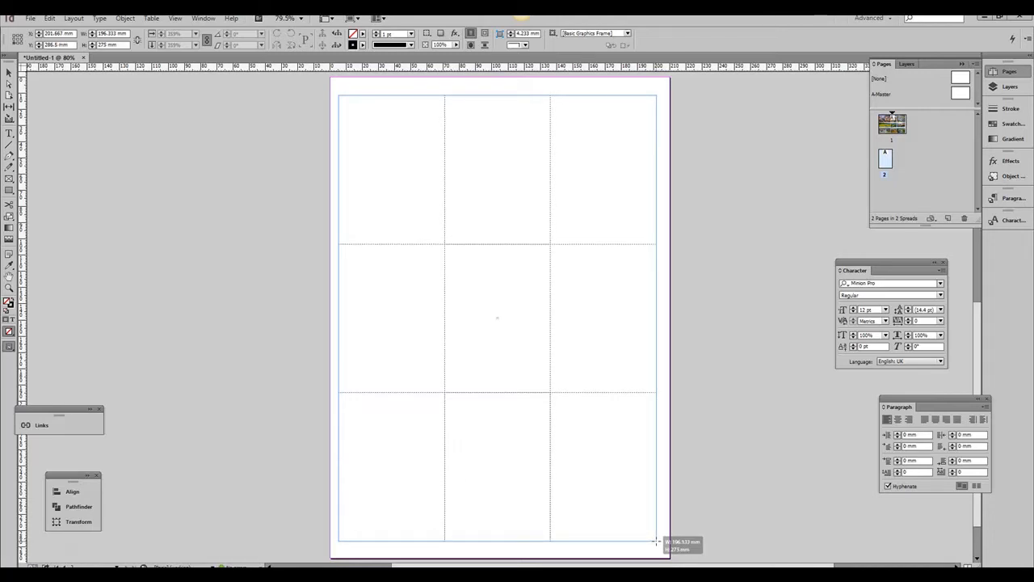
- Widen the gaps between the grid's rows and columns evenly and place the nine pictures in an area about 196.7 by 275.5 mm
{"action": "left_click_drag", "start_coordinate": [656, 540], "coordinate": [657, 546]}
{"action": "key", "text": "ctrl+Up"}
{"action": "key", "text": "ctrl+Right"}
{"action": "key", "text": "ctrl+Right"}
{"action": "key", "text": "ctrl+Right"}
{"action": "key", "text": "ctrl+Right"}
{"action": "key", "text": "ctrl+Right"}
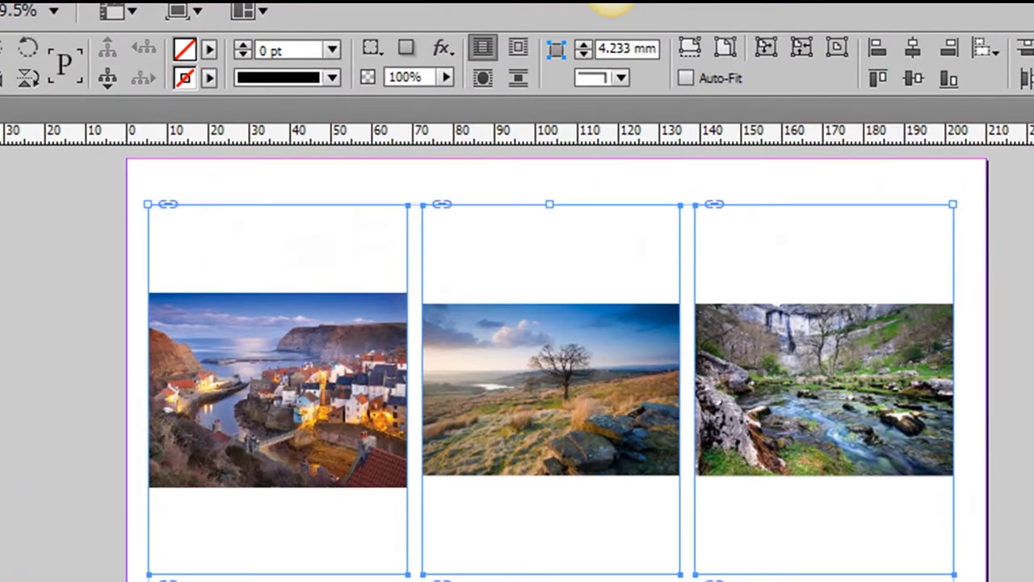
- Fill all nine portrait-page frames proportionally and enable Auto-Fit for them
{"action": "left_click", "coordinate": [689, 51]}
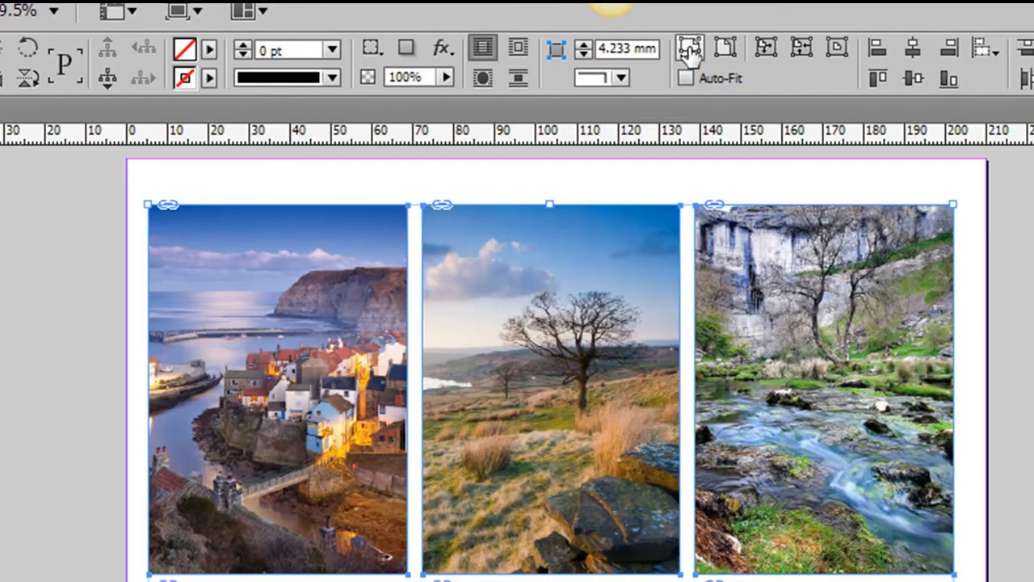
{"action": "left_click", "coordinate": [684, 77]}
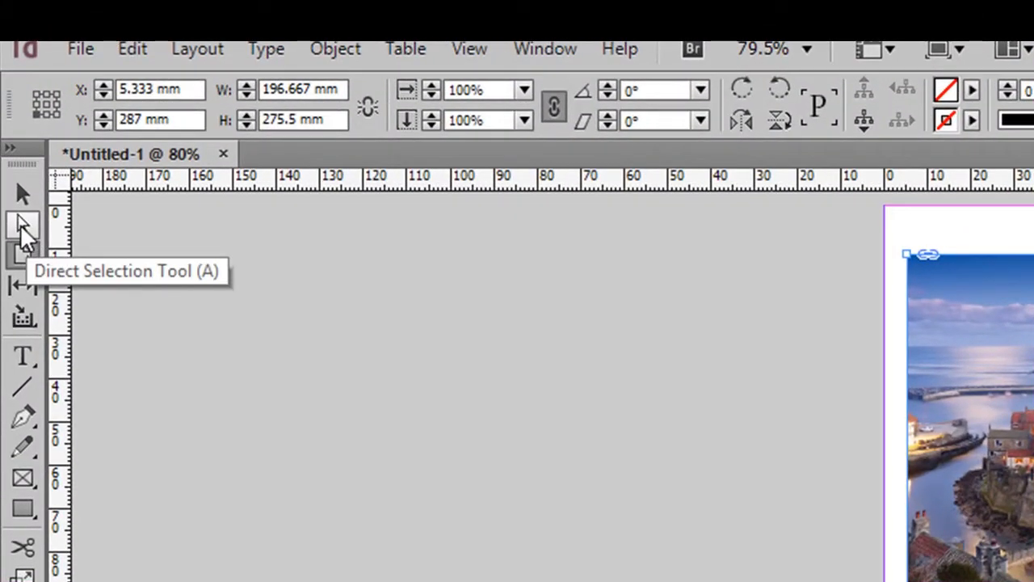
- With the Direct Selection tool, select the centre frame's corner points and the adjoining frame edges above and below, and nudge them upward
{"action": "left_click", "coordinate": [22, 226]}
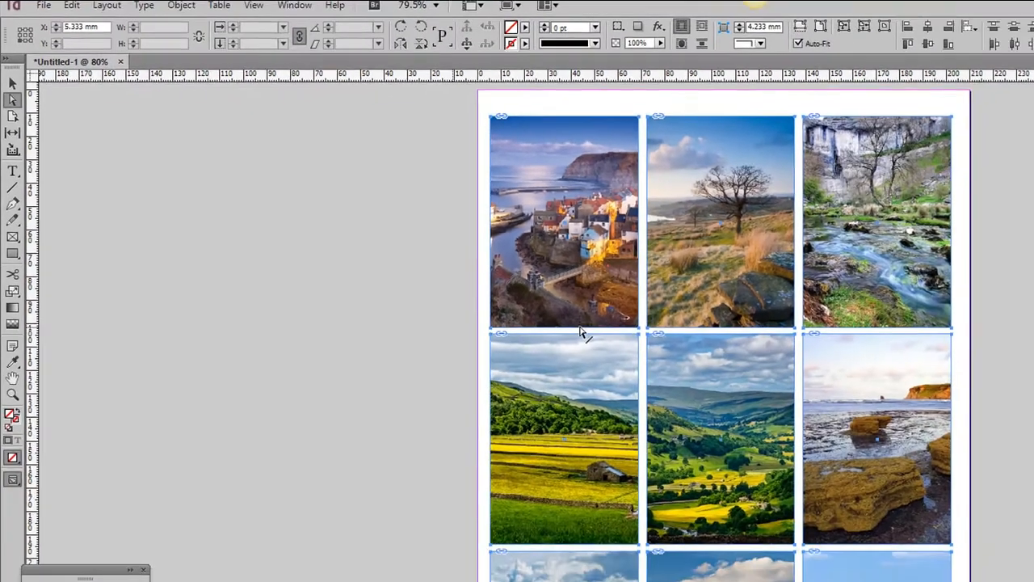
{"action": "left_click", "coordinate": [1013, 548]}
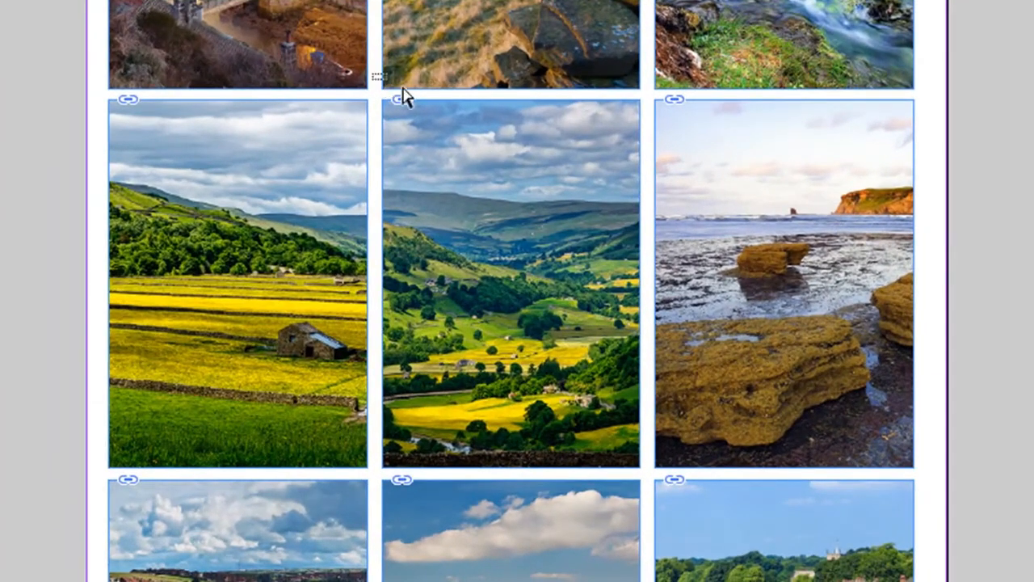
{"action": "left_click_drag", "start_coordinate": [373, 75], "coordinate": [647, 498]}
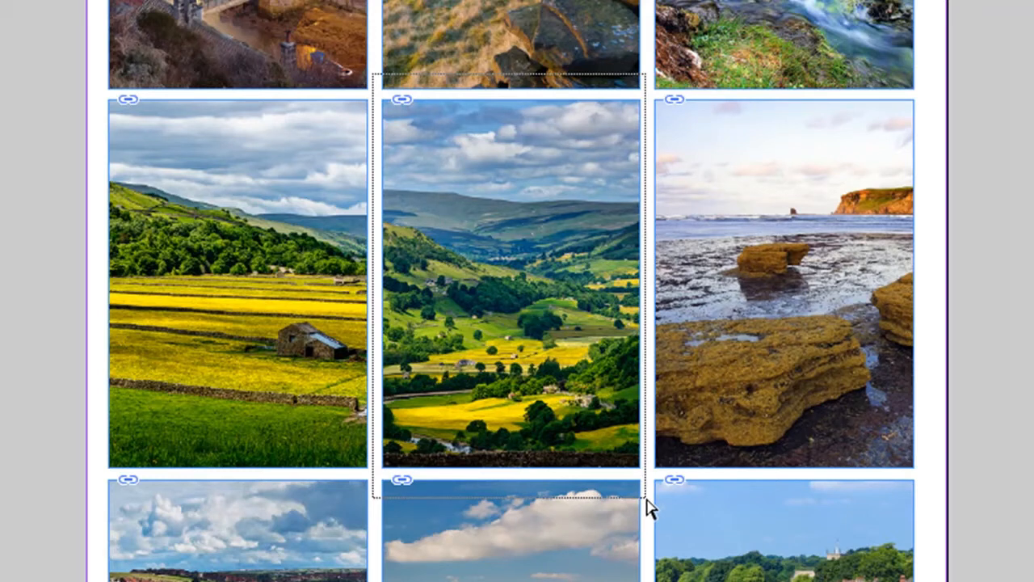
{"action": "left_click_drag", "start_coordinate": [646, 498], "coordinate": [650, 500]}
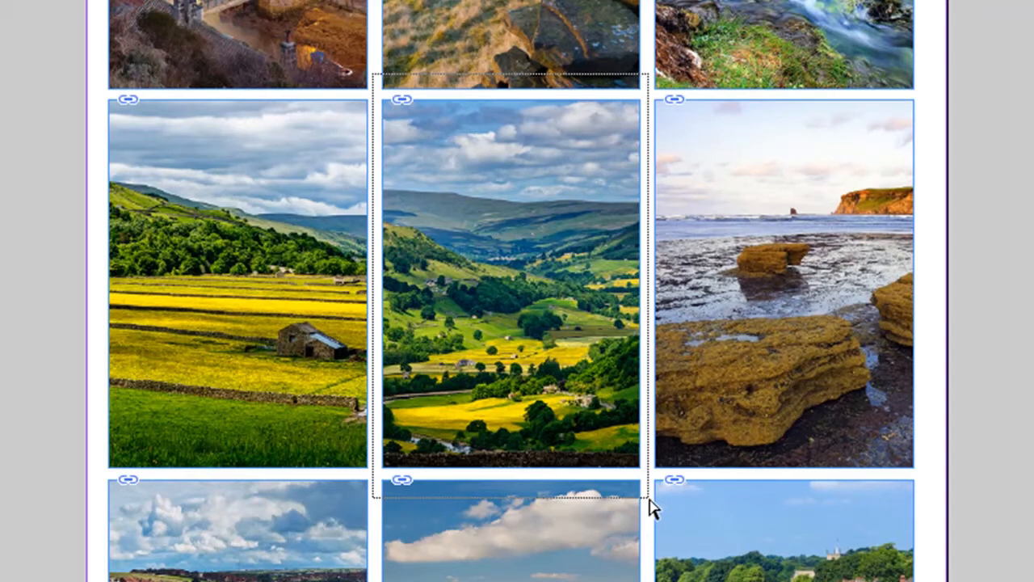
{"action": "left_click_drag", "start_coordinate": [651, 509], "coordinate": [651, 507]}
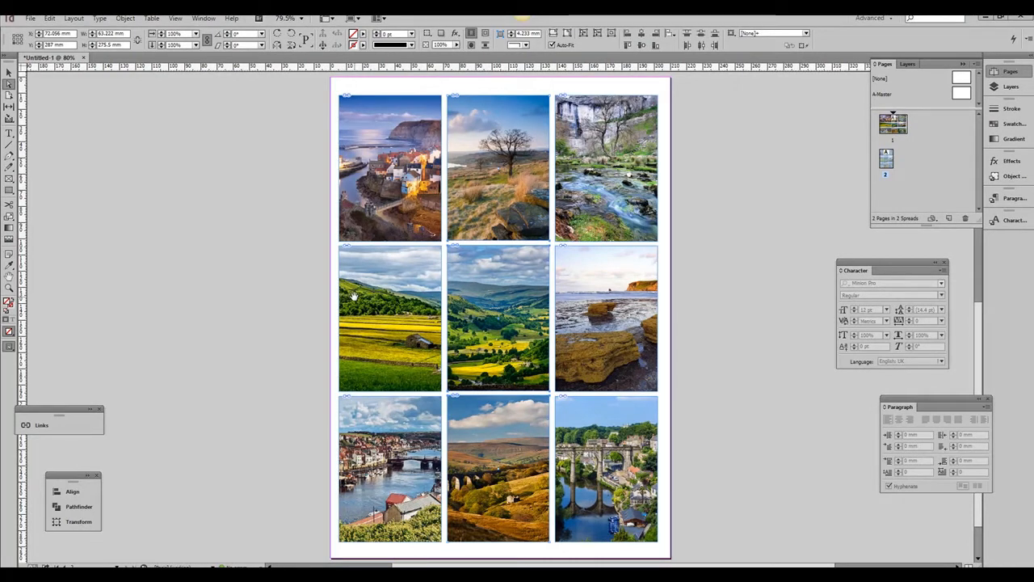
{"action": "key", "text": "shift+Up"}
{"action": "key", "text": "shift+Up"}
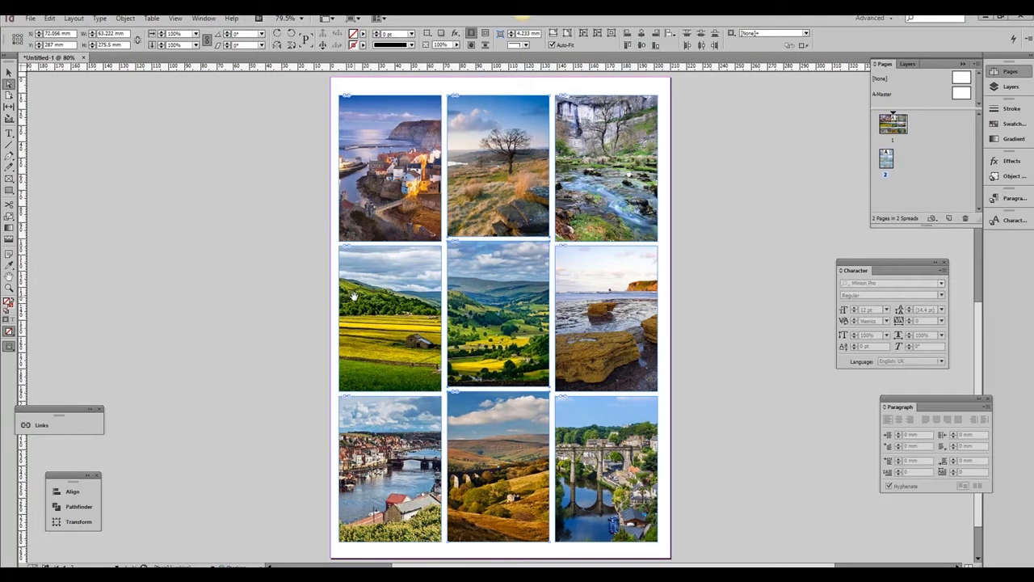
{"action": "key", "text": "shift+Up"}
{"action": "key", "text": "shift+Up"}
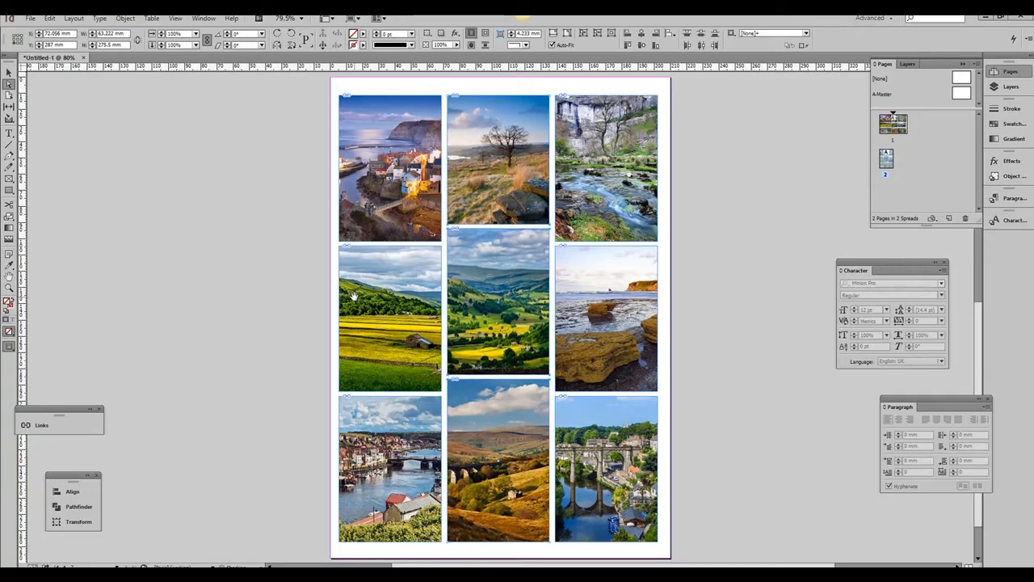
{"action": "key", "text": "shift+Up"}
{"action": "key", "text": "shift+Up"}
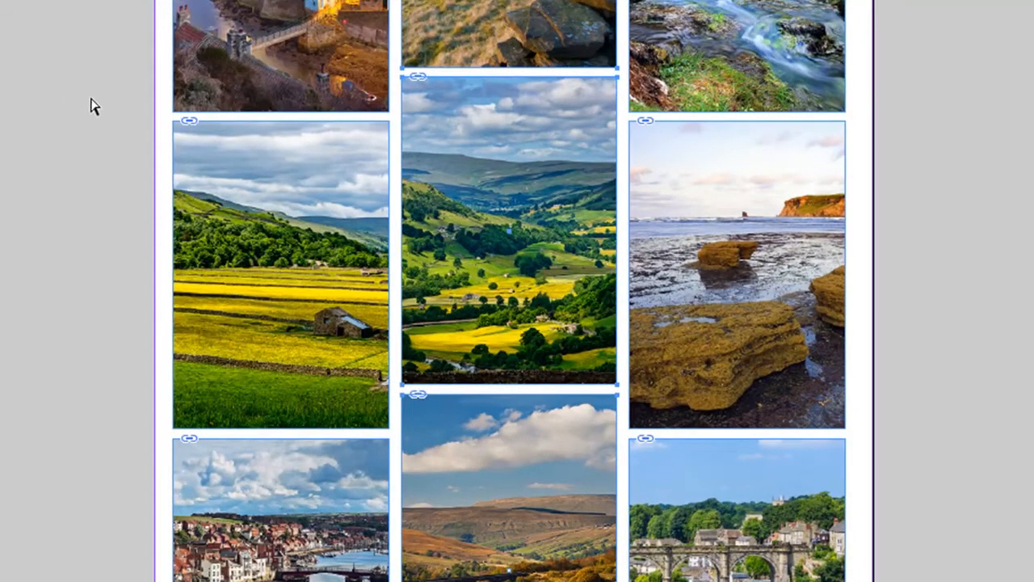
- Select the middle-row frames of both outer columns with the adjoining edges above and below, and nudge them well down the page
{"action": "left_click_drag", "start_coordinate": [72, 98], "coordinate": [394, 457]}
{"action": "left_click_drag", "start_coordinate": [950, 95], "coordinate": [628, 466]}
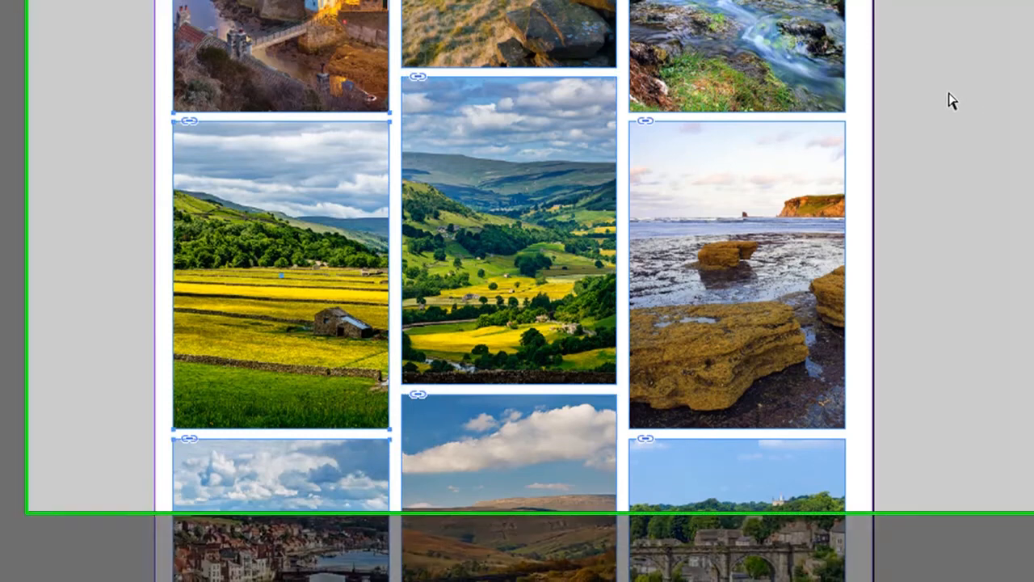
{"action": "left_click_drag", "start_coordinate": [599, 533], "coordinate": [592, 531]}
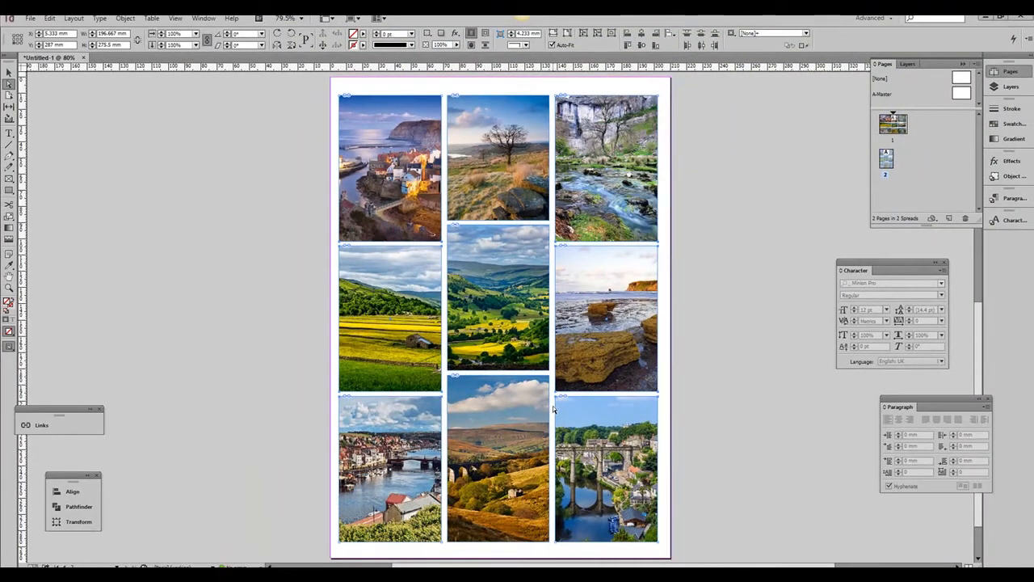
{"action": "key", "text": "shift+Down"}
{"action": "key", "text": "shift+Down"}
{"action": "key", "text": "shift+Down"}
{"action": "key", "text": "shift+Down"}
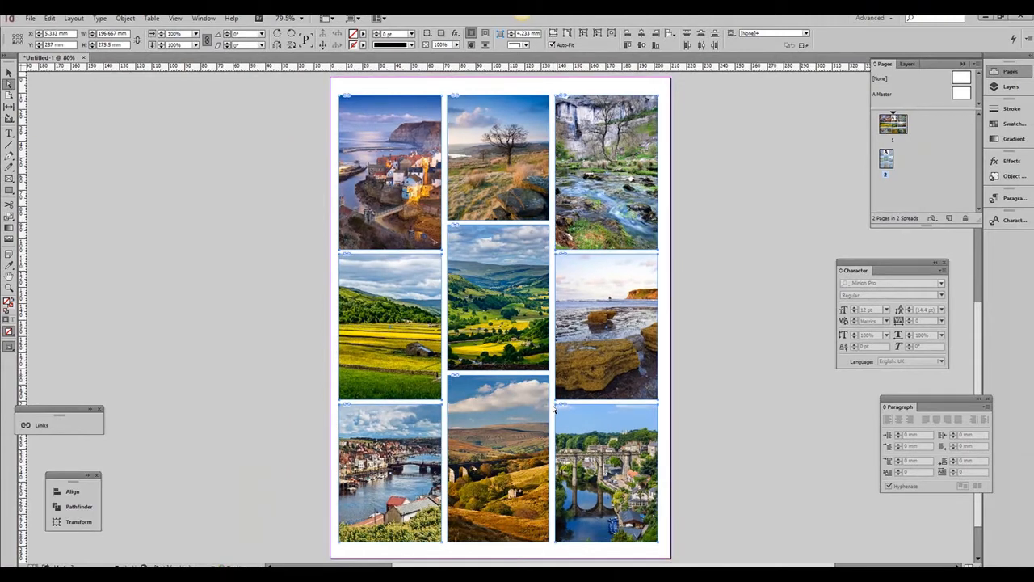
{"action": "key", "text": "shift+Down"}
{"action": "key", "text": "shift+Down"}
{"action": "key", "text": "shift+Down"}
{"action": "key", "text": "shift+Down"}
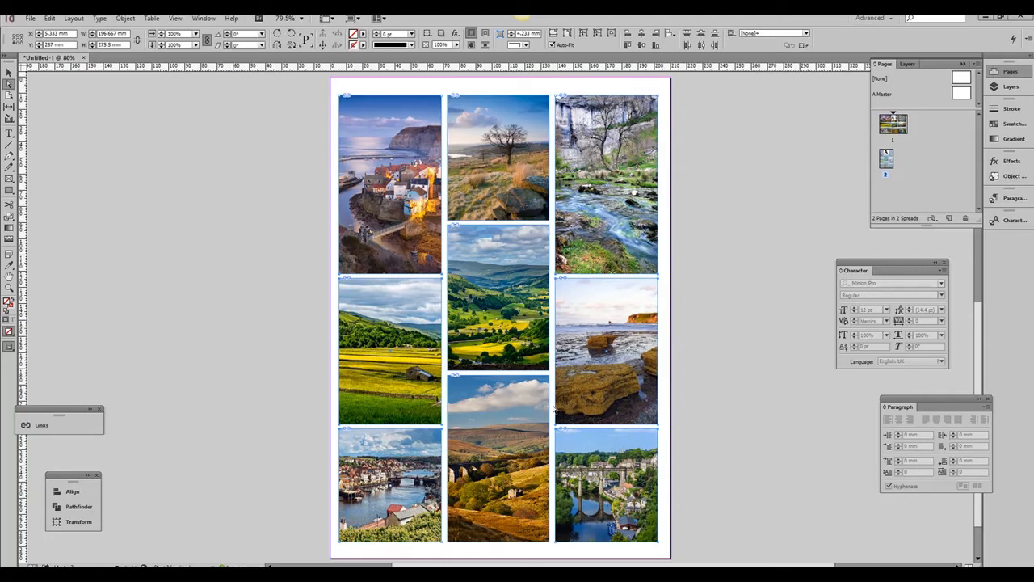
{"action": "key", "text": "shift+Down"}
{"action": "key", "text": "shift+Down"}
{"action": "key", "text": "shift+Down"}
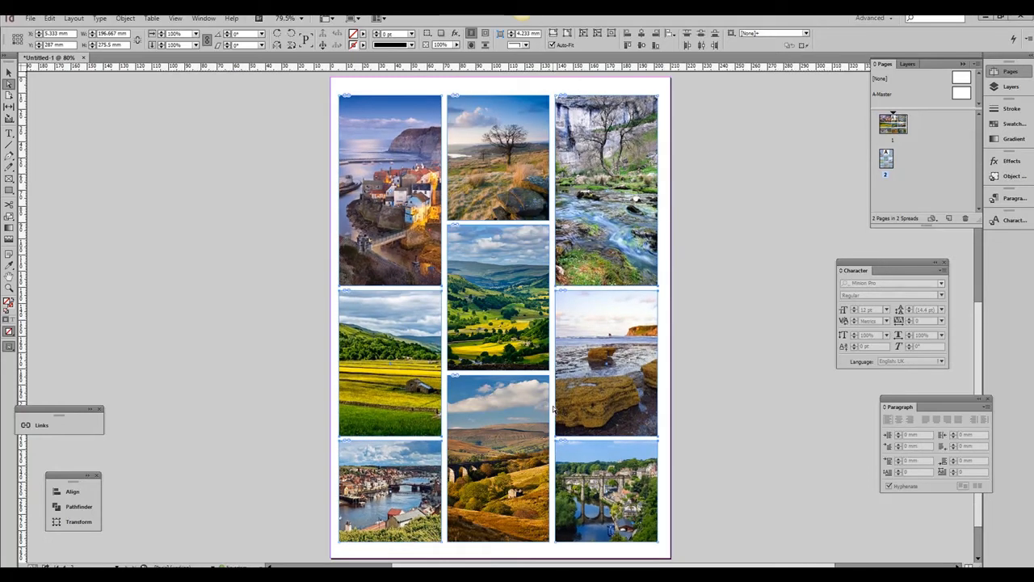
{"action": "key", "text": "shift+Down"}
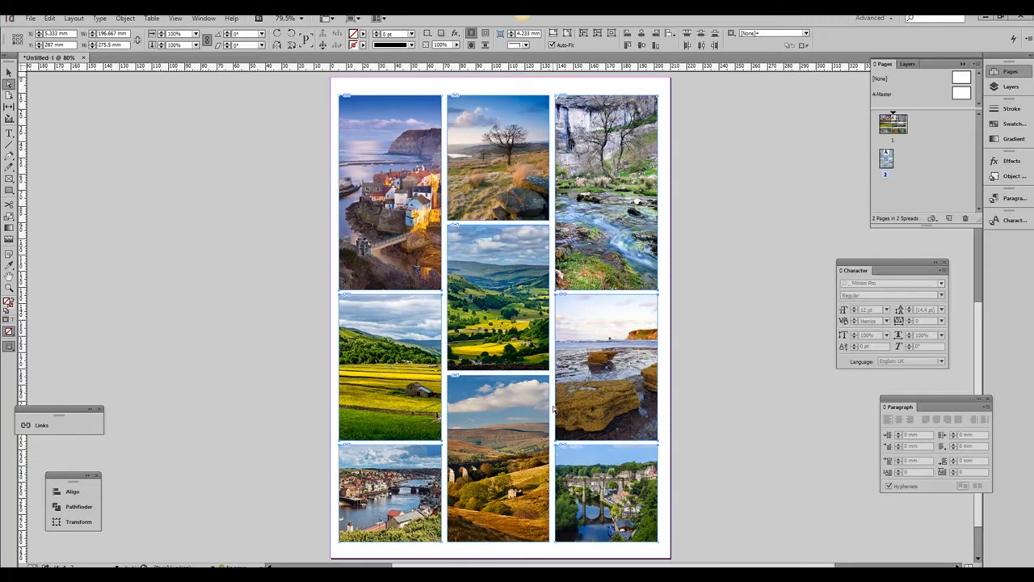
{"action": "key", "text": "shift+Down"}
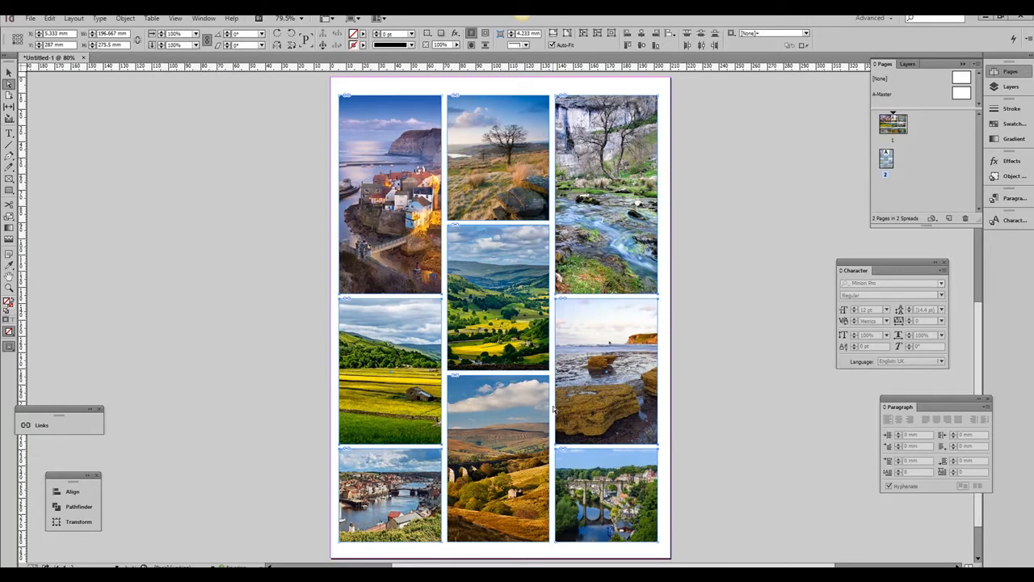
- Deselect the frames and shift the picture inside the bottom-centre frame about 25 mm to the right to show more of the viaduct
{"action": "left_click", "coordinate": [102, 144]}
{"action": "left_click", "coordinate": [490, 432]}
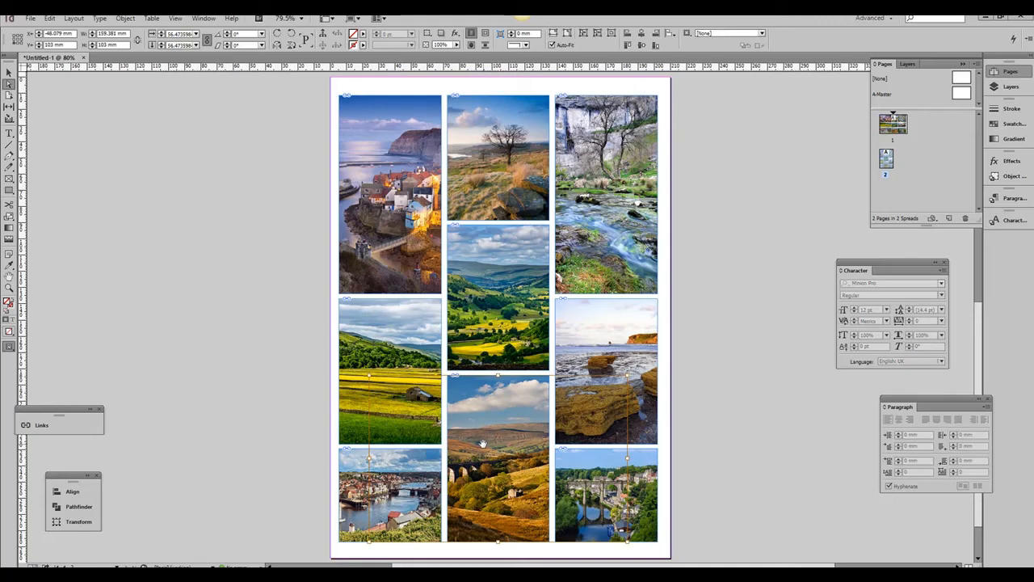
{"action": "left_click_drag", "start_coordinate": [482, 443], "coordinate": [522, 441]}
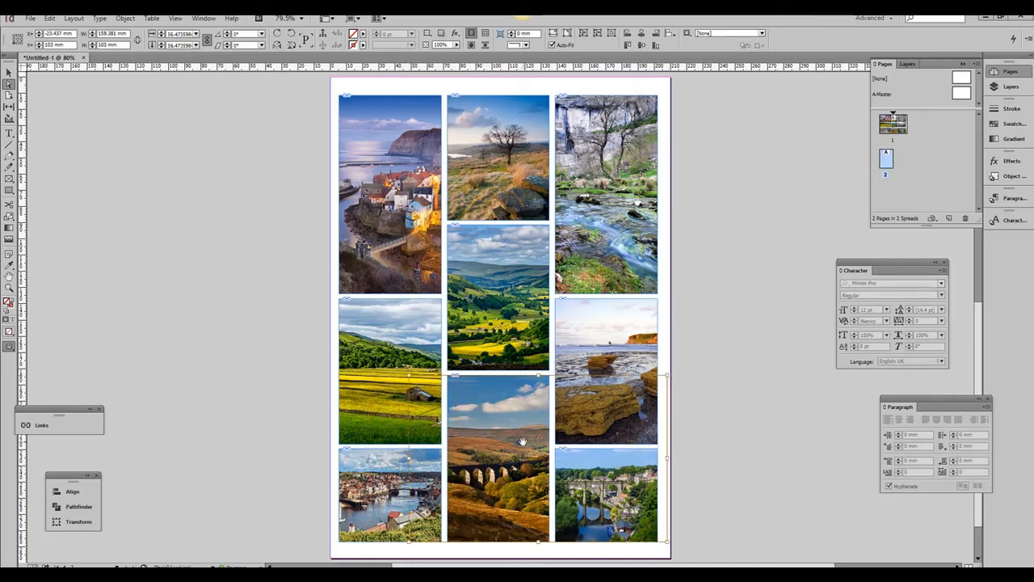